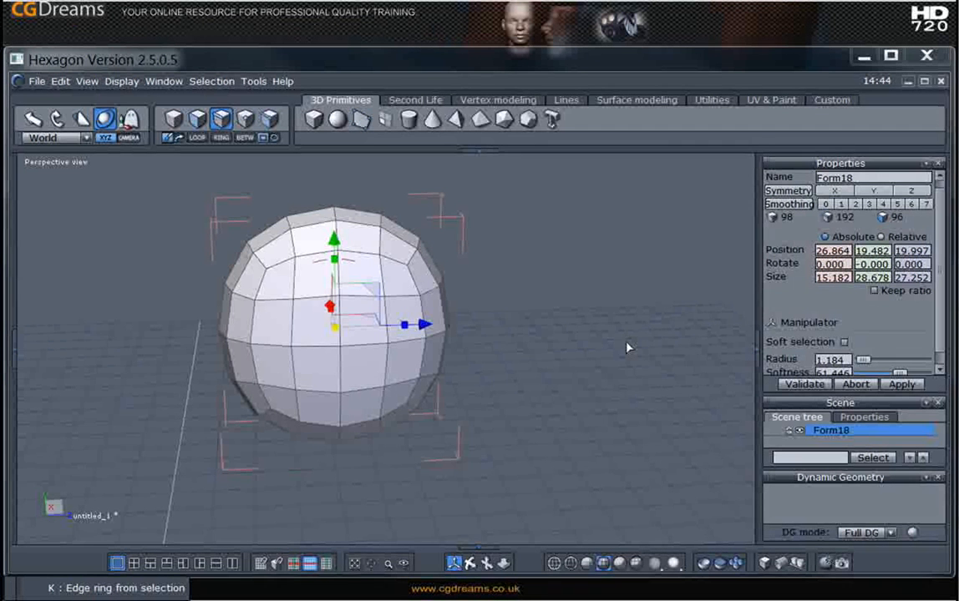
- Box-select the edges in the sphere's upper-right quarter using Rect mode, and clear the selection
mouse_move(264, 143)
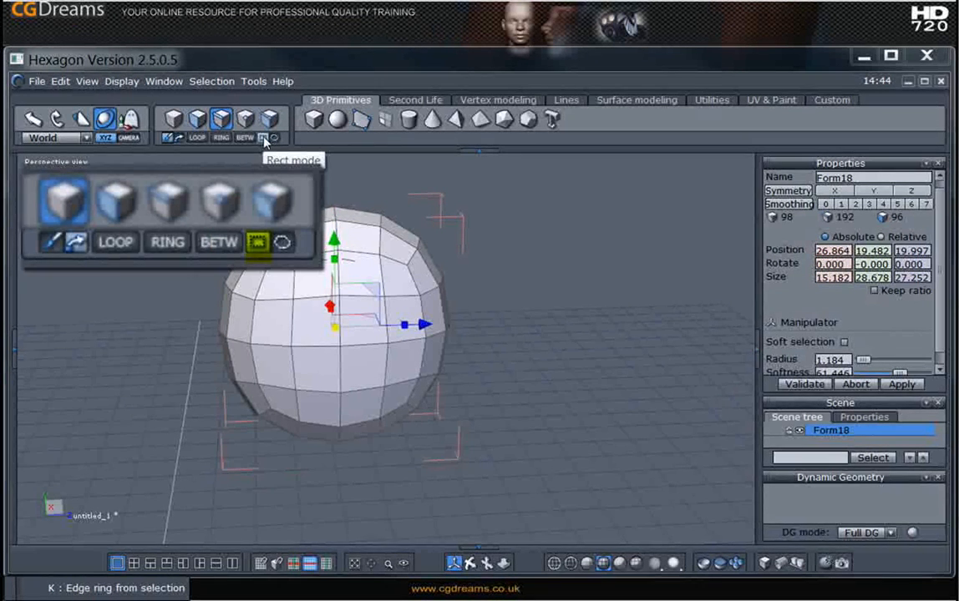
drag(626, 170, 322, 365)
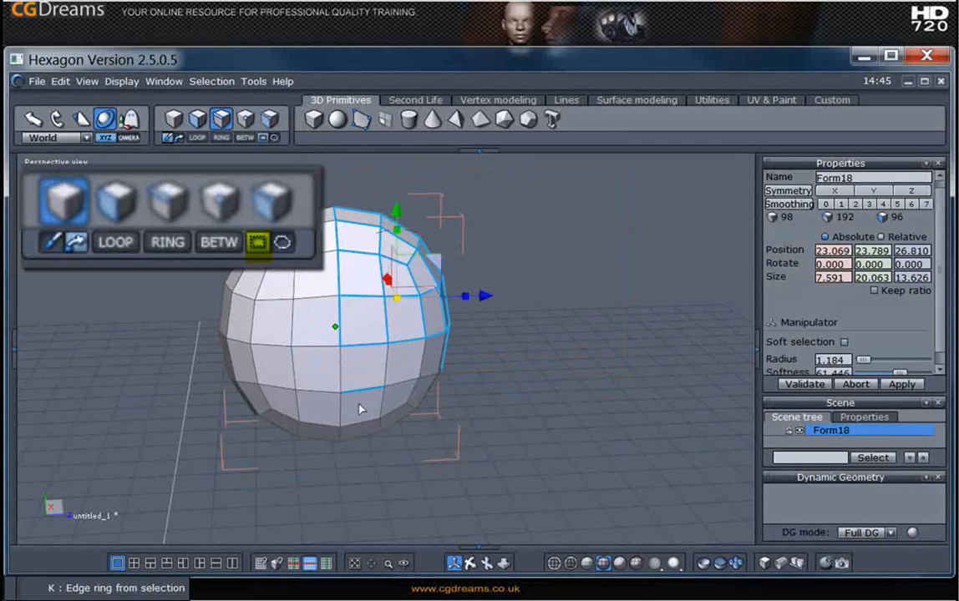
click(528, 462)
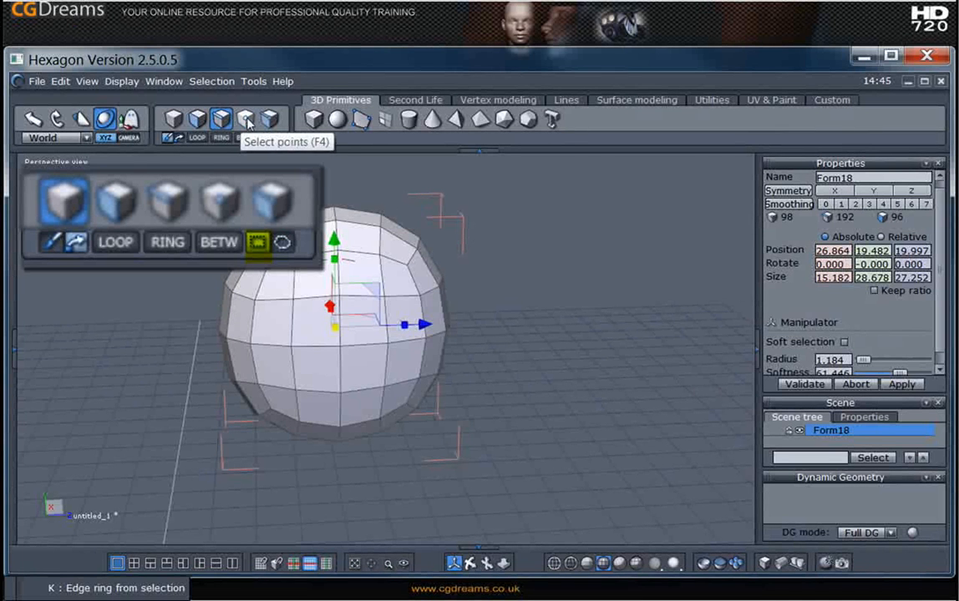
- Switch to face selection and box-select the faces in the sphere's upper-right quarter, and clear the selection
click(246, 119)
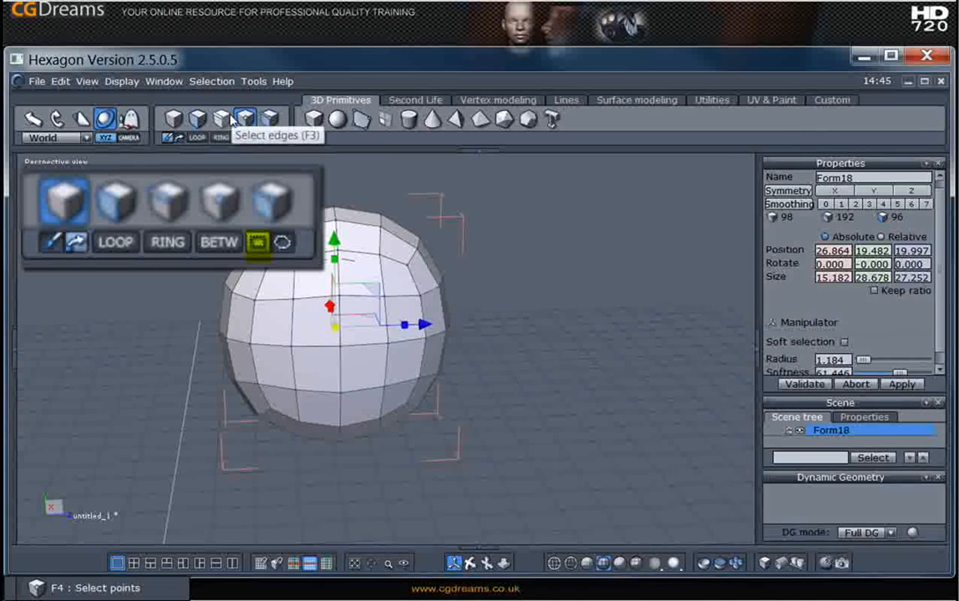
click(221, 121)
click(201, 124)
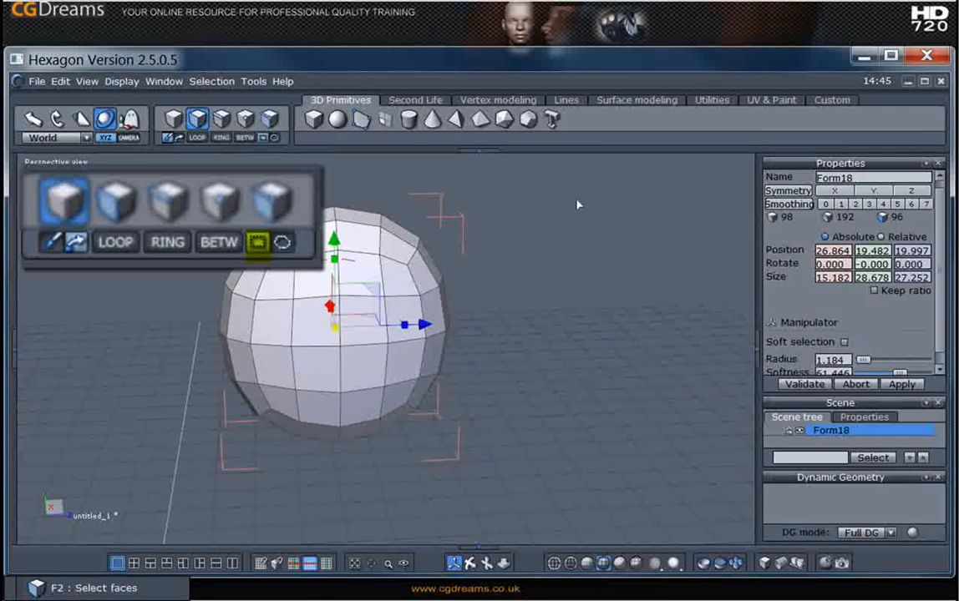
drag(594, 190, 306, 335)
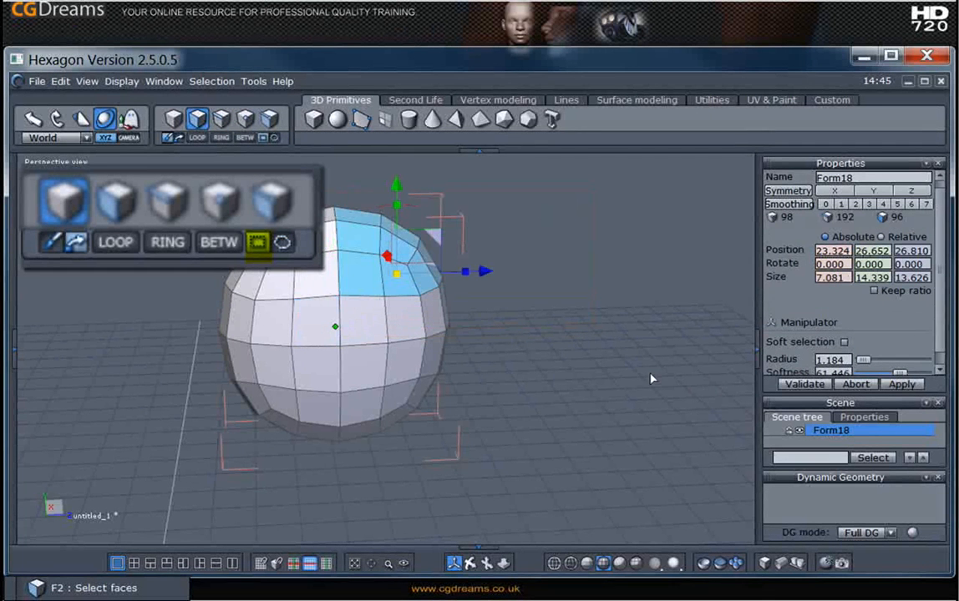
right_drag(651, 380, 572, 352)
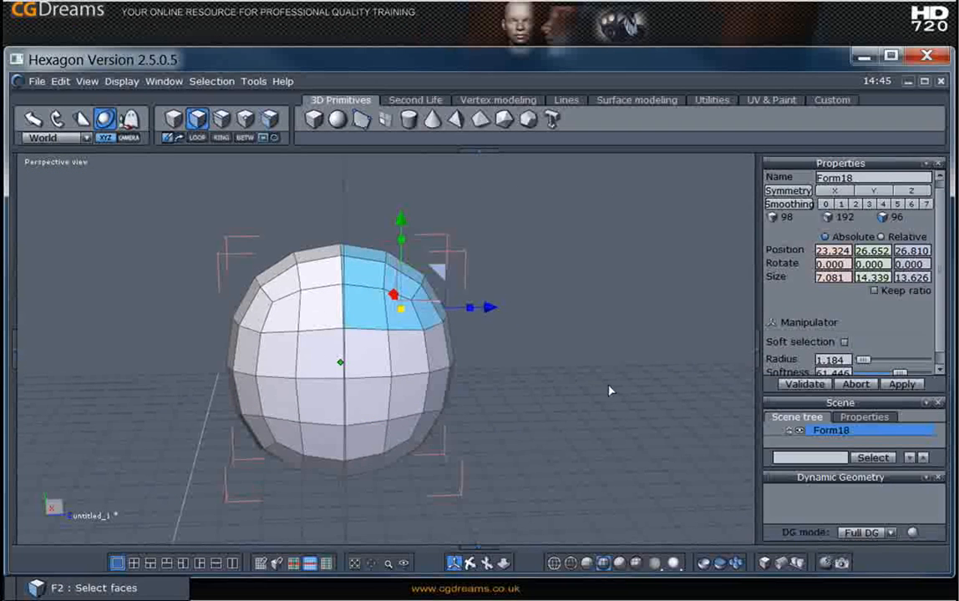
click(610, 391)
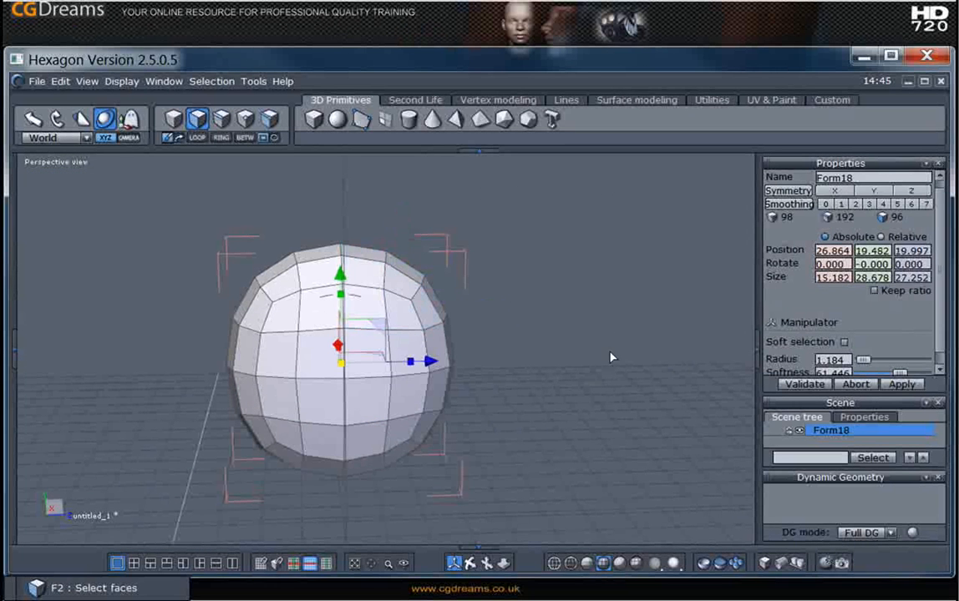
- Box-select the sphere's upper-right faces again and make the object display transparent
drag(571, 248, 337, 337)
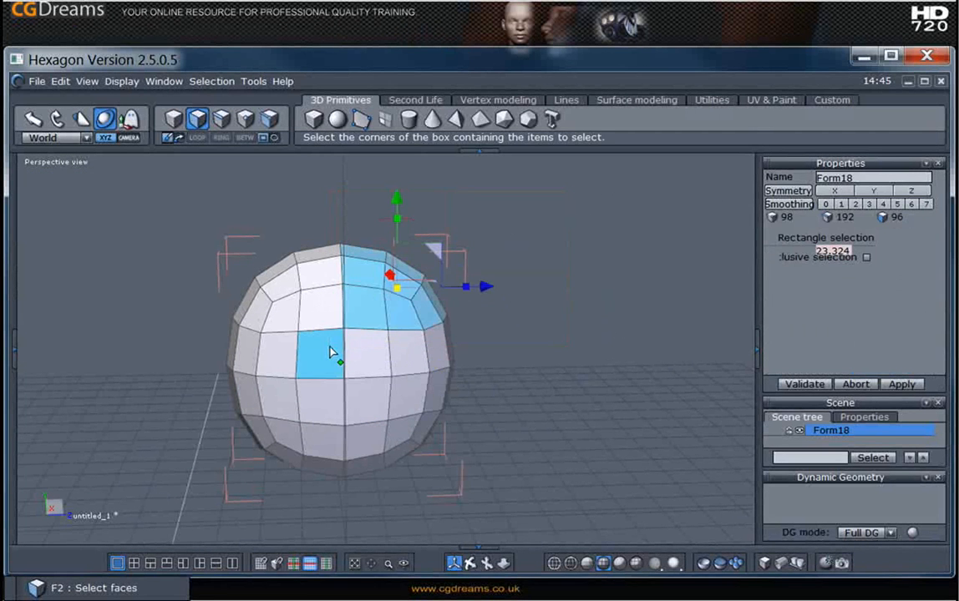
right_drag(653, 325, 630, 338)
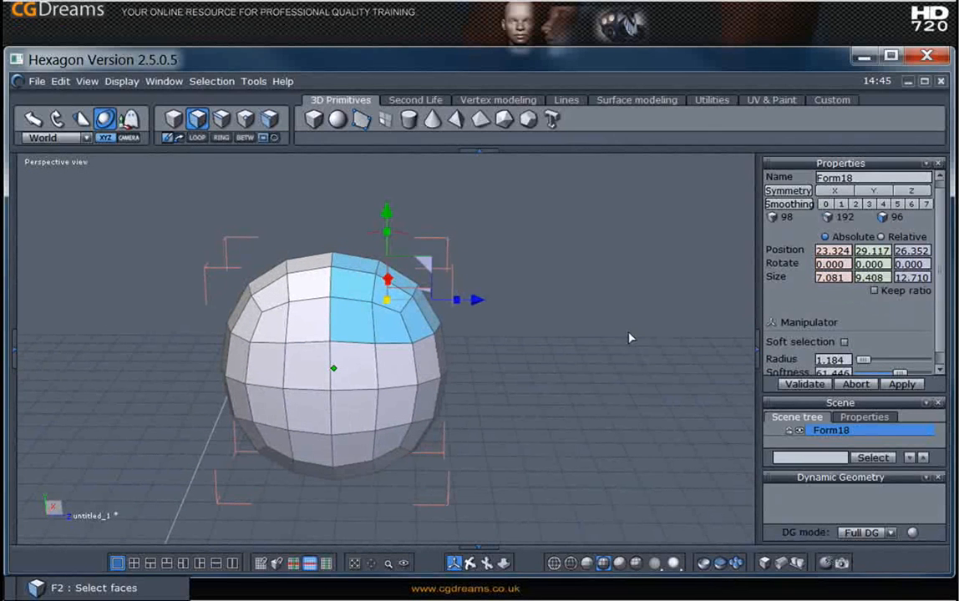
click(766, 565)
right_drag(589, 479, 588, 454)
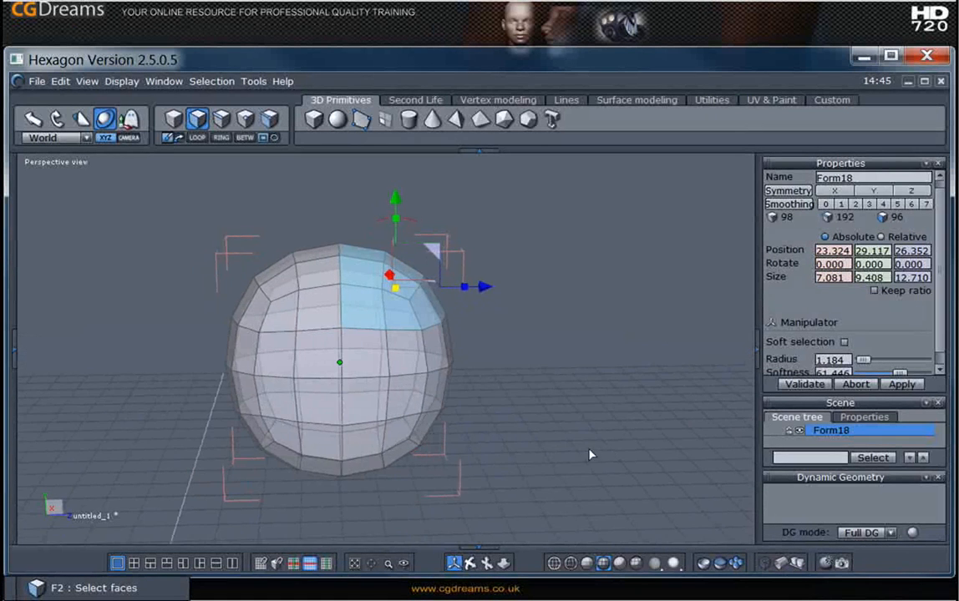
- Box-select the upper-right faces through the transparent sphere, including those at the back, and clear the selection
drag(541, 209, 332, 358)
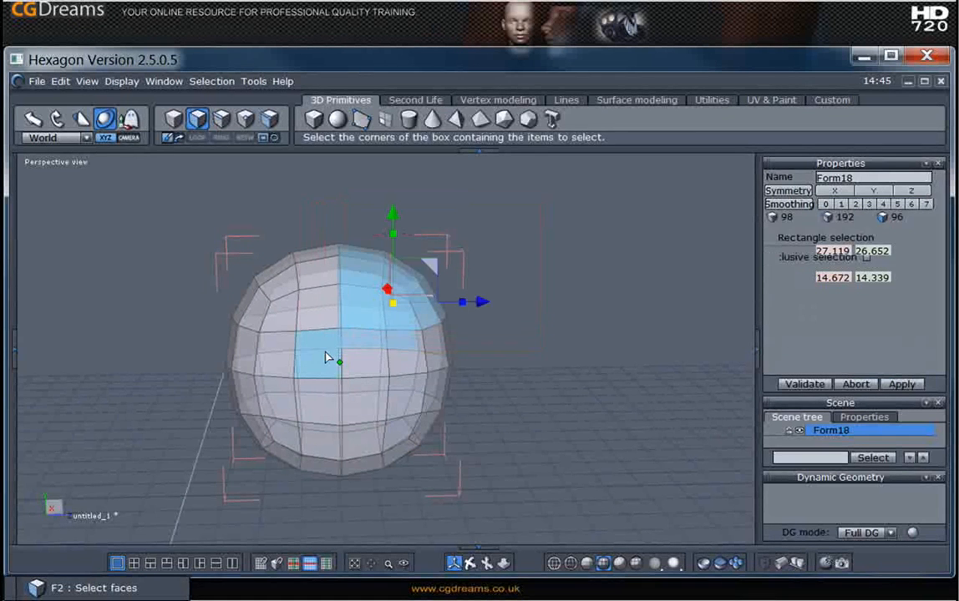
right_drag(562, 376, 589, 400)
click(569, 404)
scroll(558, 405, down, 2)
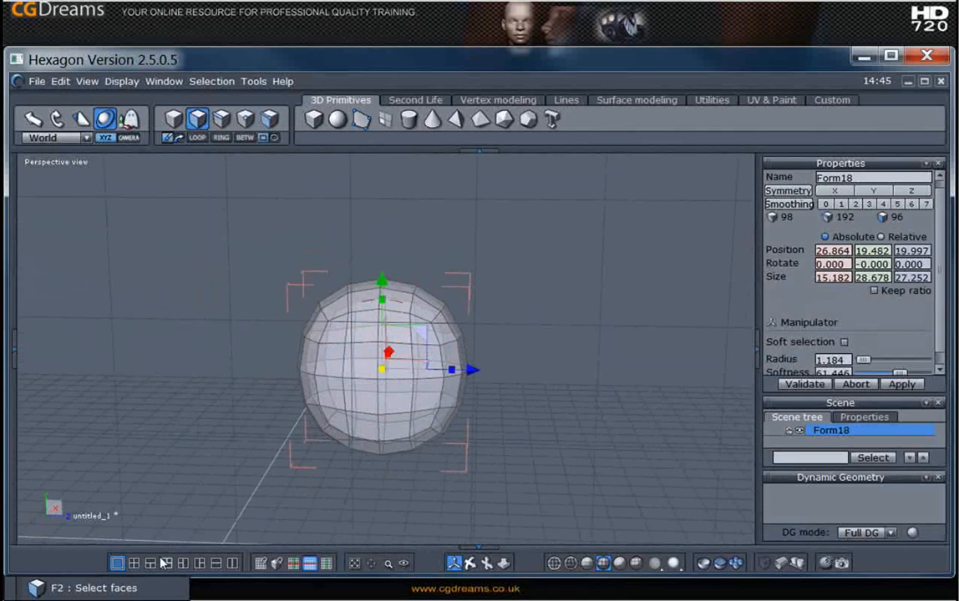
- Switch to the four-view layout and box-select the upper faces of the form in the front view
click(134, 563)
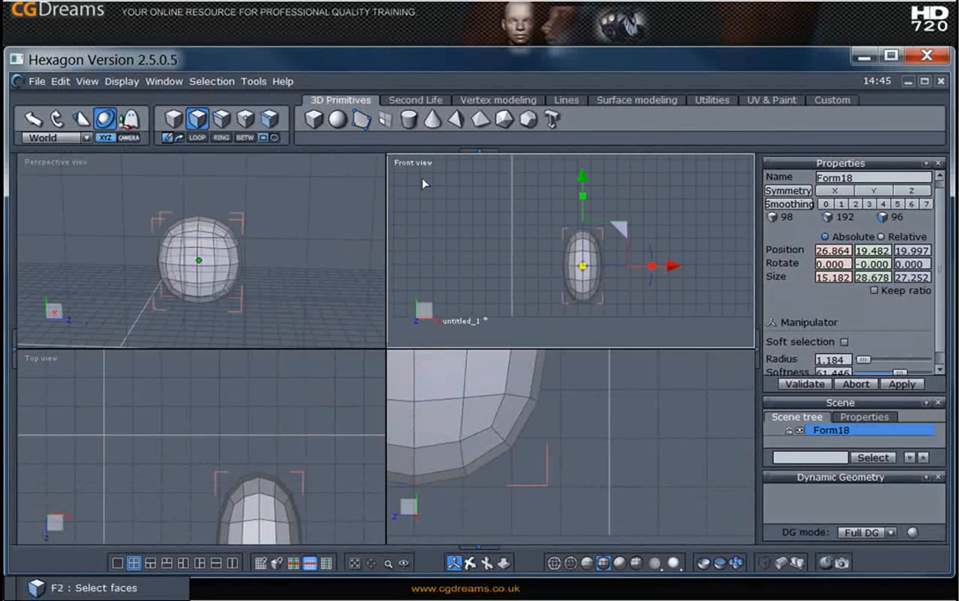
scroll(524, 213, up, 3)
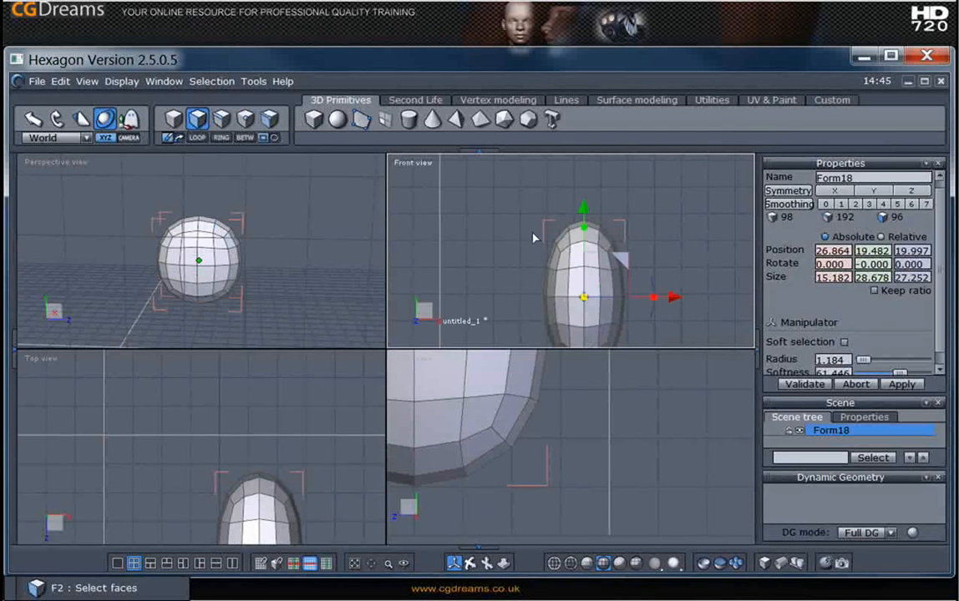
drag(475, 175, 668, 289)
- Return to the single perspective view and clear the face selection
middle_drag(280, 297, 325, 285)
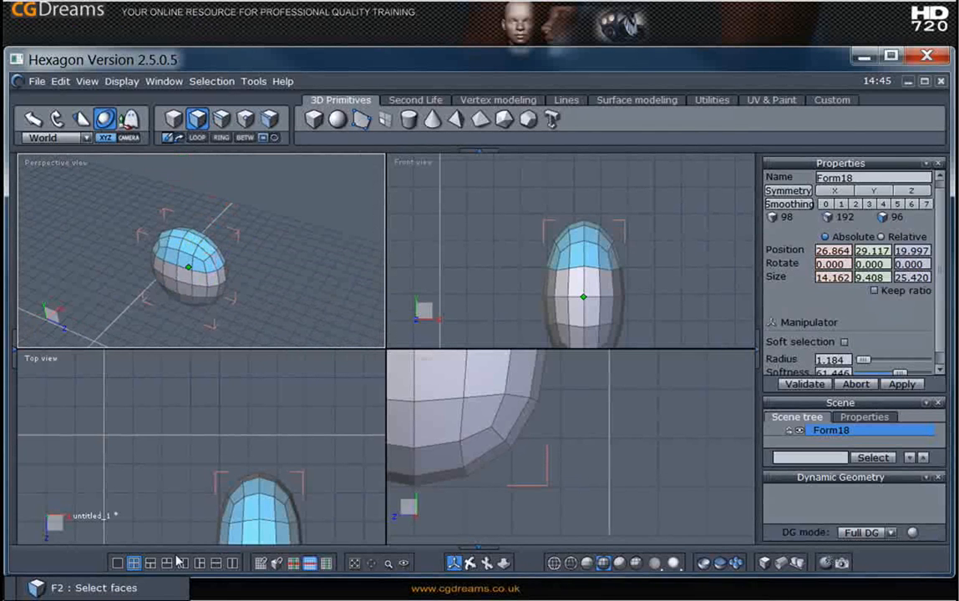
click(118, 564)
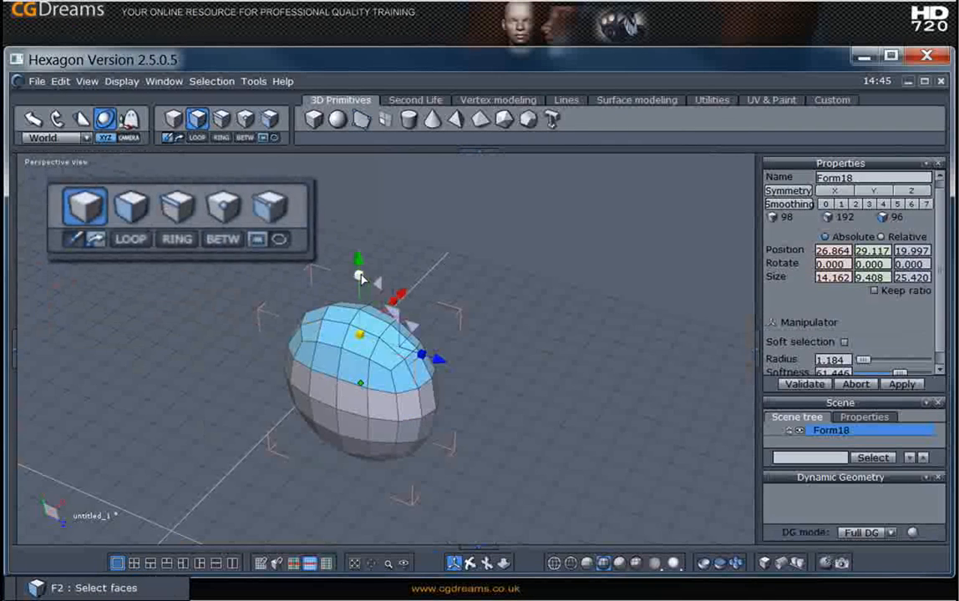
mouse_move(501, 350)
middle_down()
mouse_move(567, 316)
mouse_move(538, 396)
mouse_move(567, 406)
mouse_move(524, 366)
mouse_move(522, 384)
middle_up()
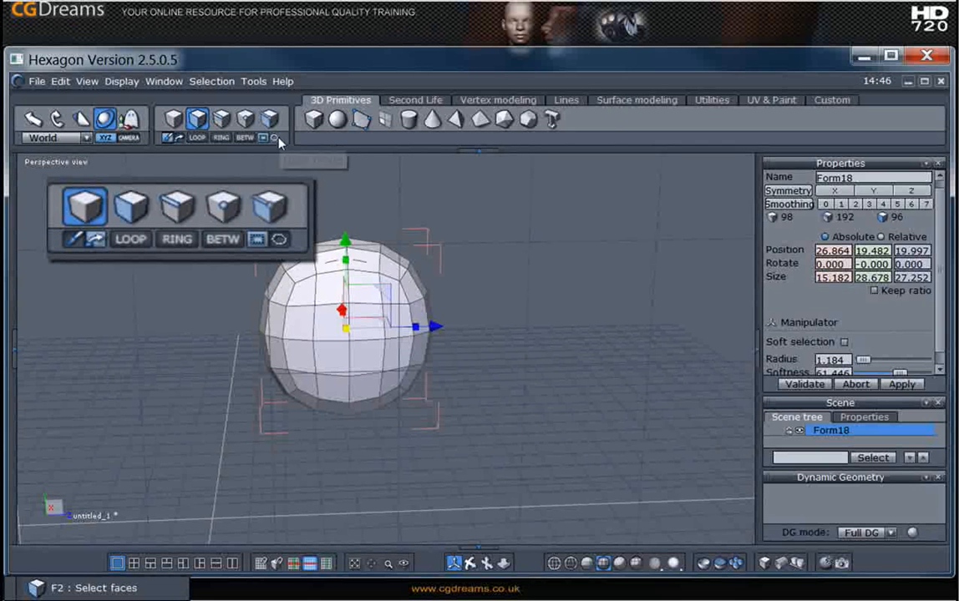
- Switch to lasso mode and lasso the faces along the sphere's right rim, and clear the selection
click(276, 137)
mouse_move(488, 343)
middle_down()
mouse_move(450, 325)
mouse_move(106, 321)
mouse_move(404, 407)
mouse_move(589, 389)
mouse_move(491, 424)
mouse_move(511, 417)
middle_up()
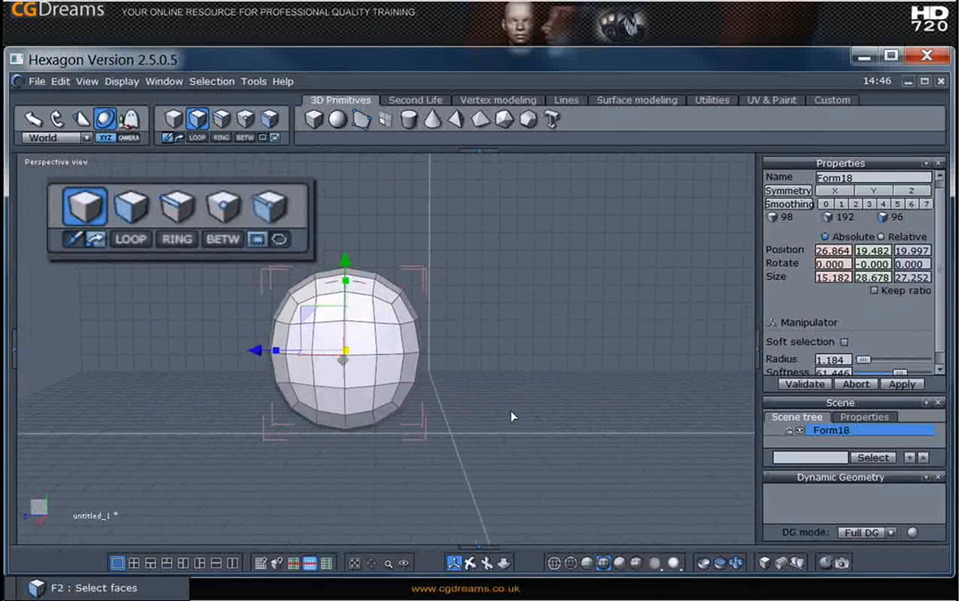
click(401, 334)
middle_drag(401, 334, 546, 355)
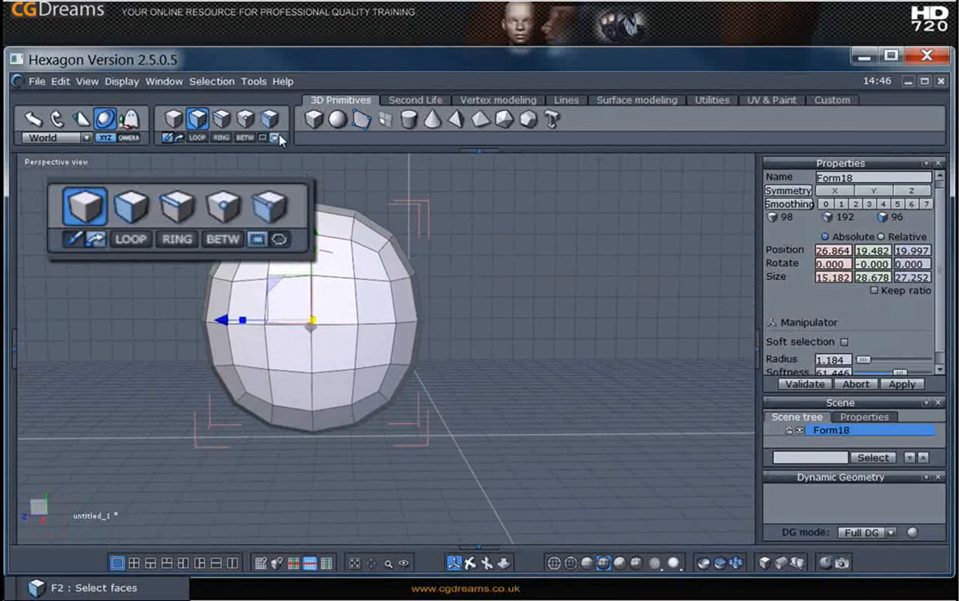
mouse_move(441, 203)
mouse_down()
mouse_move(279, 188)
mouse_move(272, 215)
mouse_move(355, 277)
mouse_move(378, 322)
mouse_move(347, 397)
mouse_move(512, 372)
mouse_move(507, 306)
mouse_move(512, 324)
mouse_up()
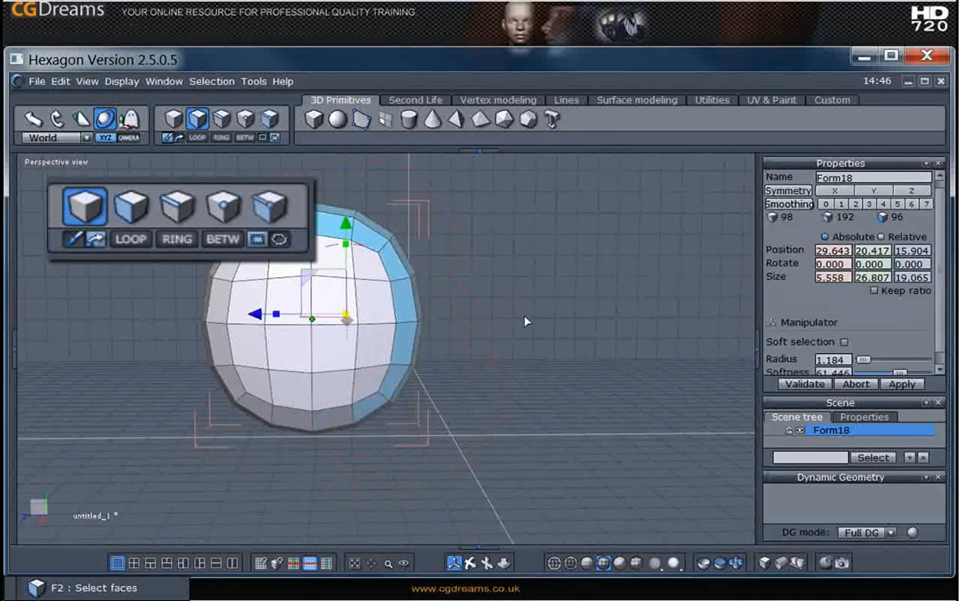
middle_drag(525, 322, 560, 358)
click(528, 351)
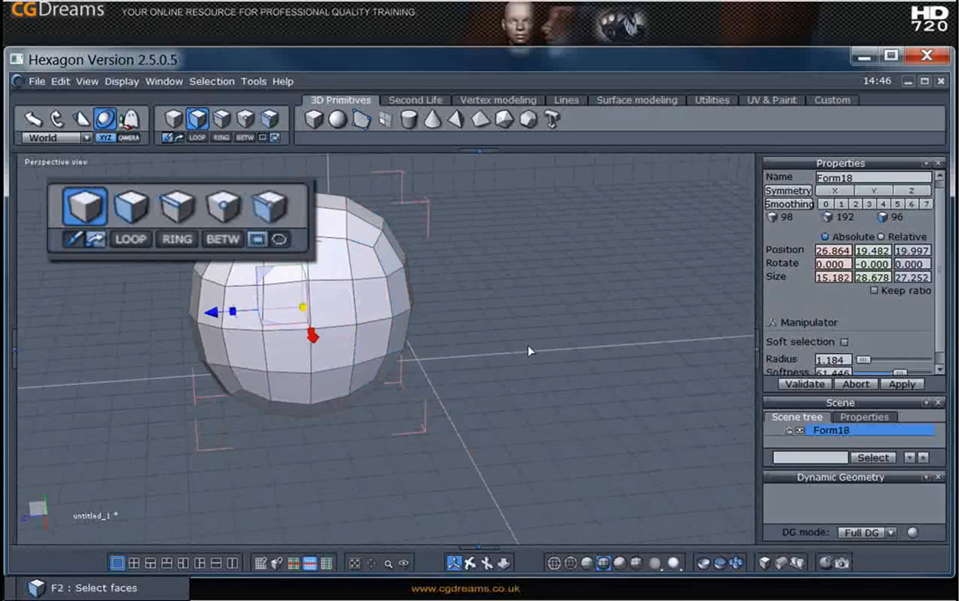
- Select two lengthwise adjacent faces on top of the form
middle_drag(417, 296, 483, 340)
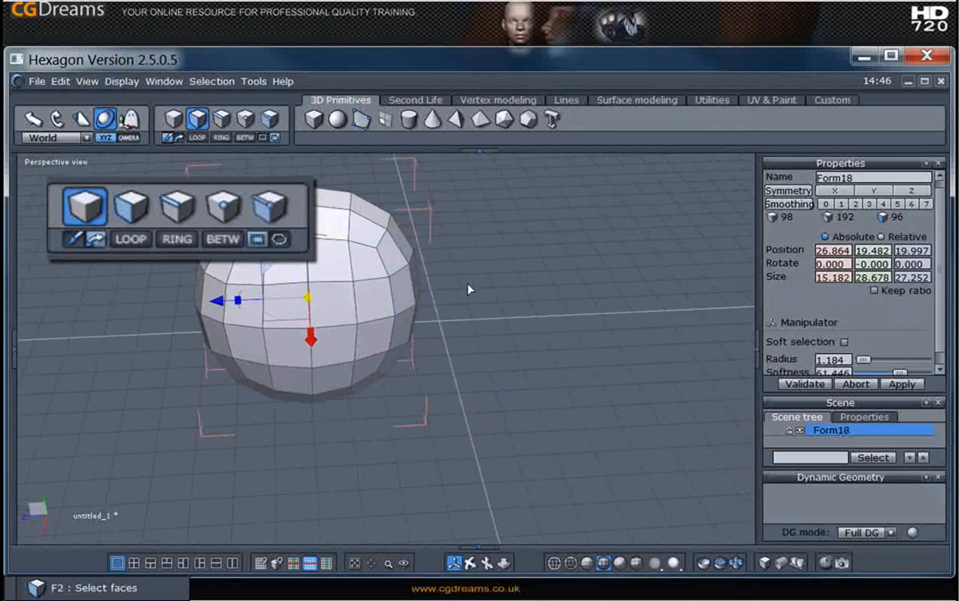
middle_drag(471, 285, 341, 377)
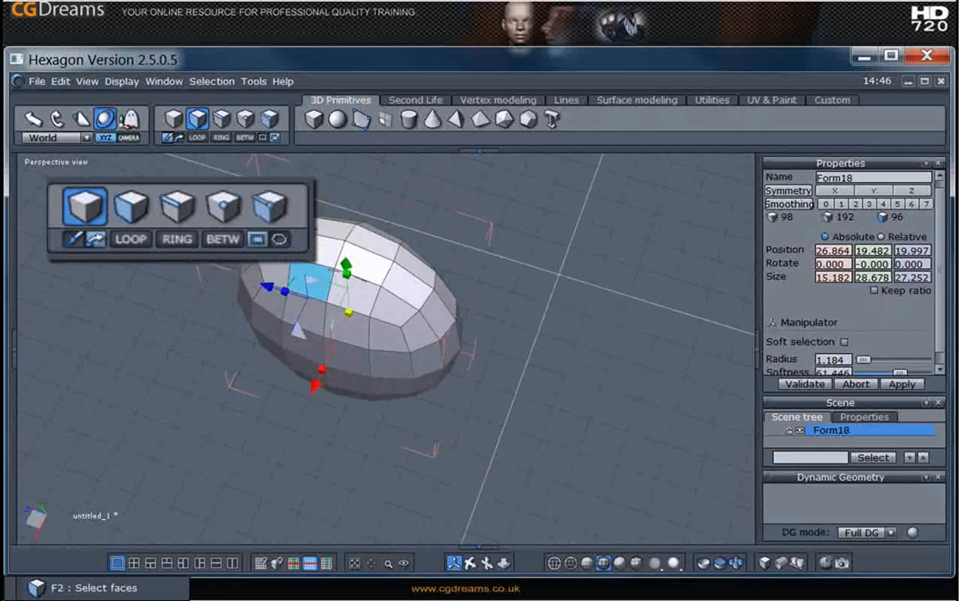
click(326, 228)
middle_drag(326, 228, 397, 307)
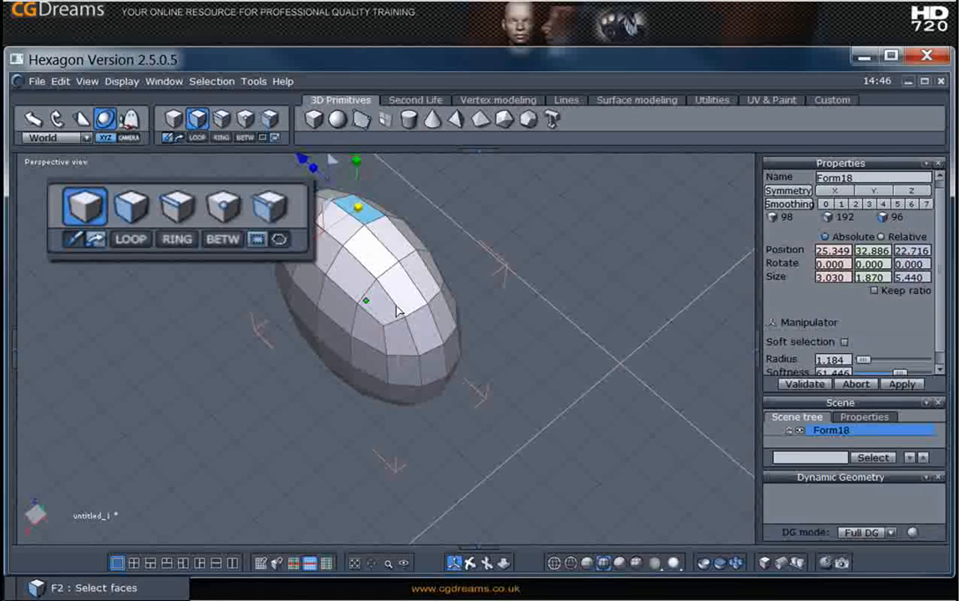
scroll(402, 225, up, 2)
shift+click(368, 241)
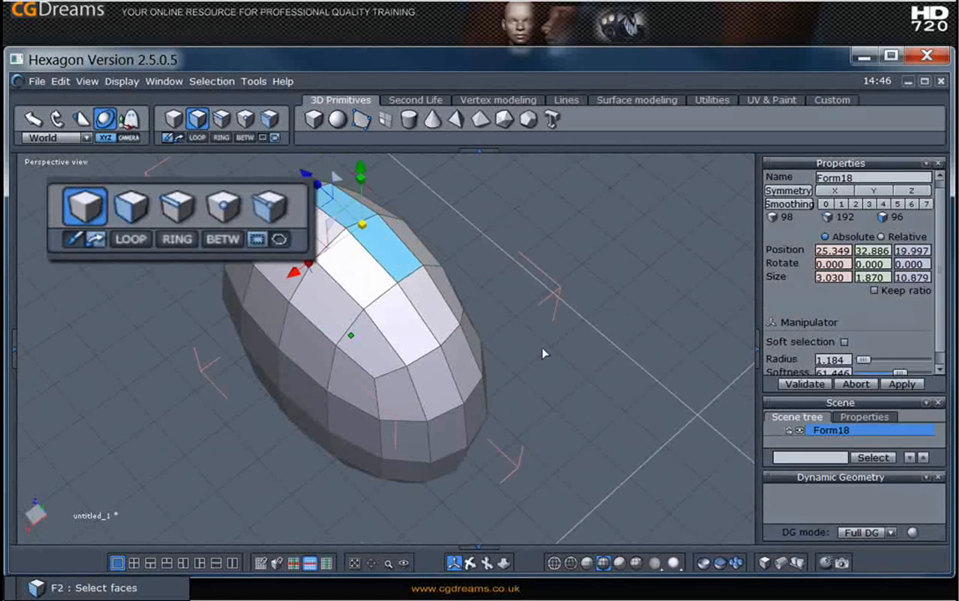
middle_drag(485, 311, 456, 370)
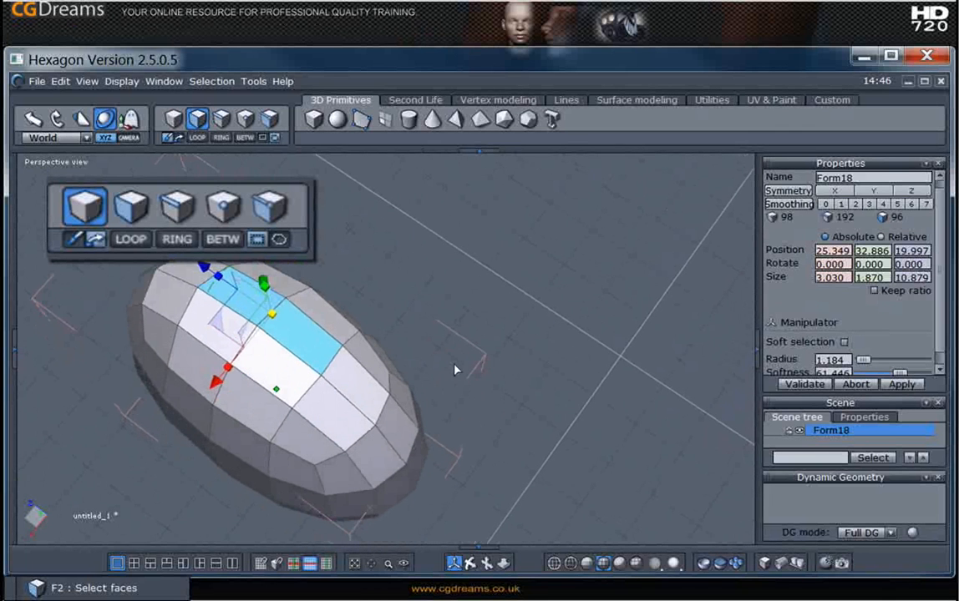
- Extend the two selected faces to a full face loop around the form, and clear the selection
click(198, 137)
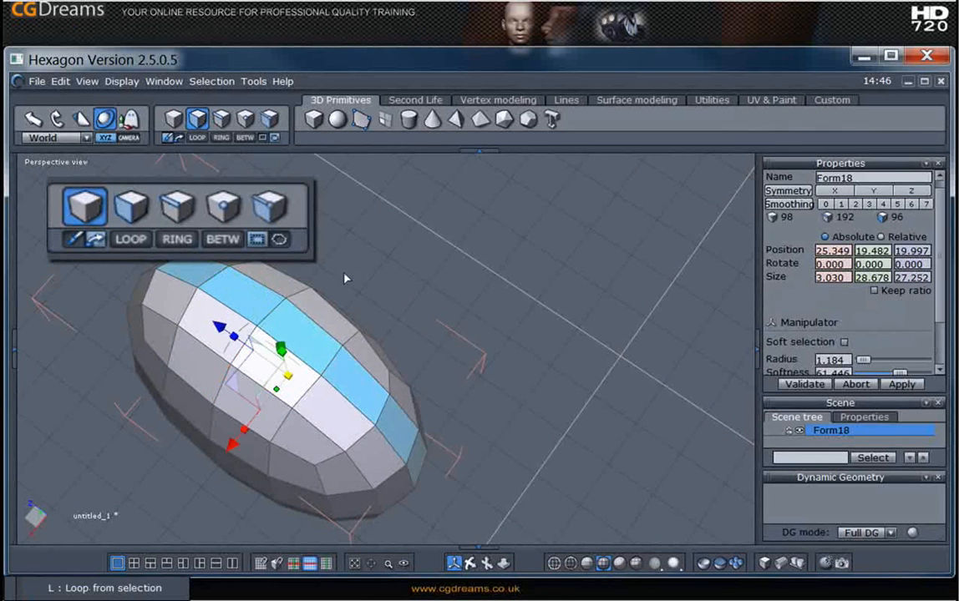
middle_drag(334, 351, 522, 375)
click(318, 265)
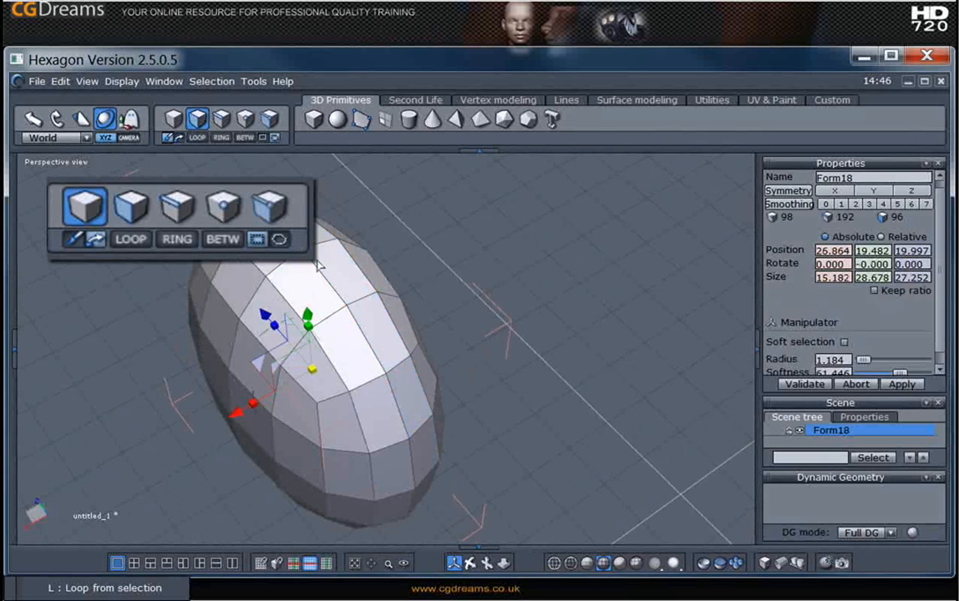
- Switch to edge selection, select an edge near the form's top and extend it to an edge ring, and clear the selection
middle_drag(401, 309, 609, 364)
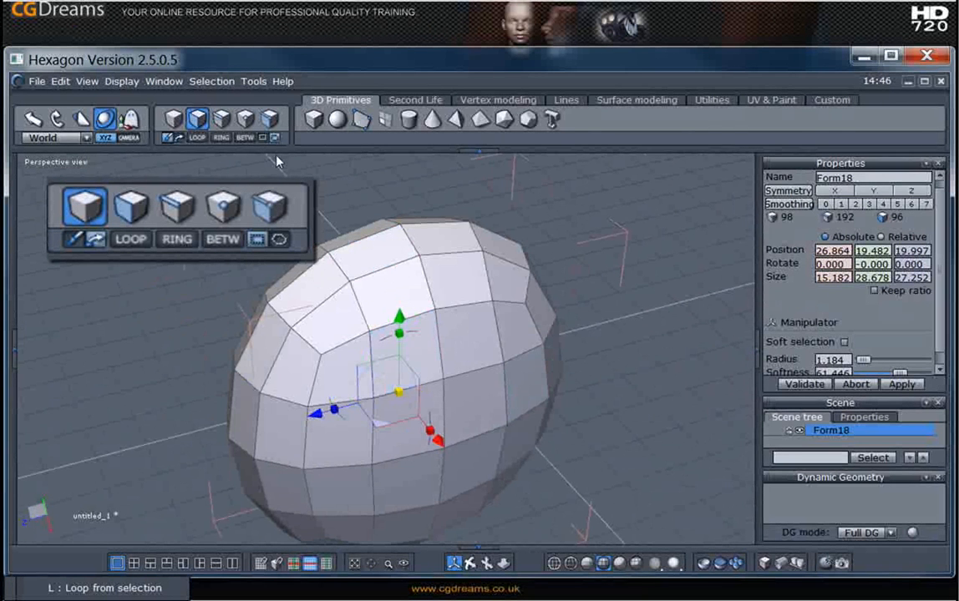
click(222, 122)
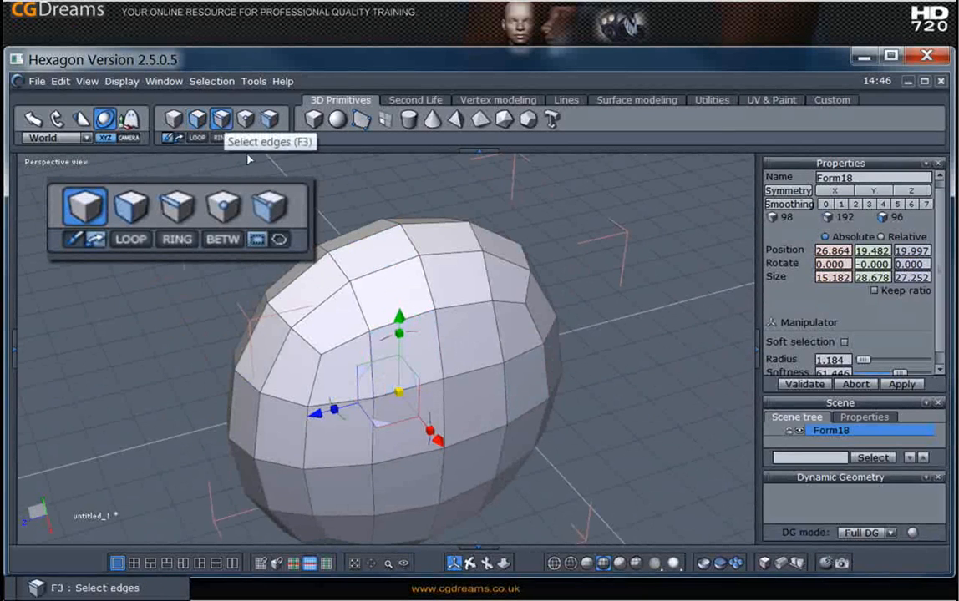
click(440, 254)
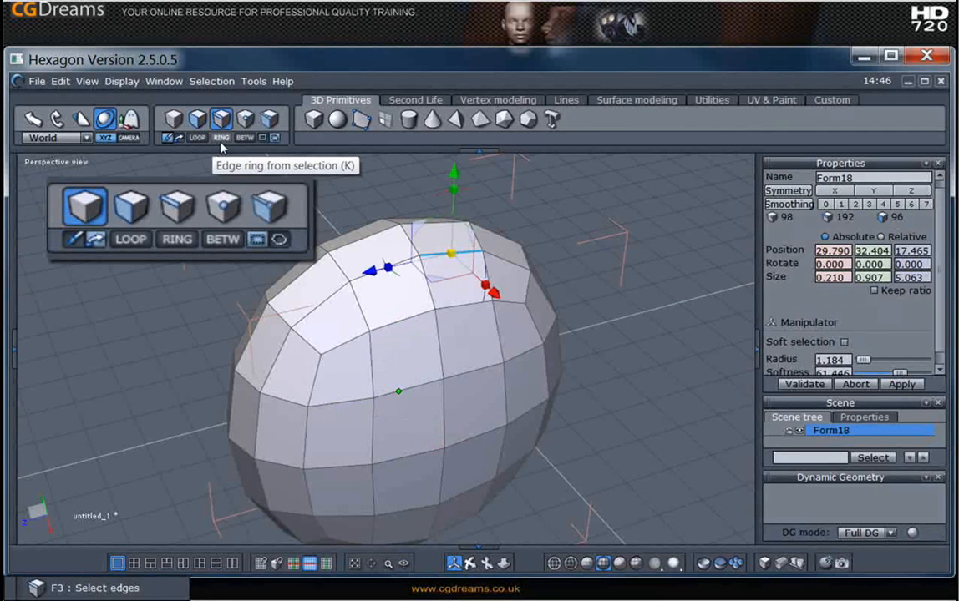
click(220, 137)
middle_drag(497, 321, 492, 347)
scroll(513, 407, down, 2)
click(494, 347)
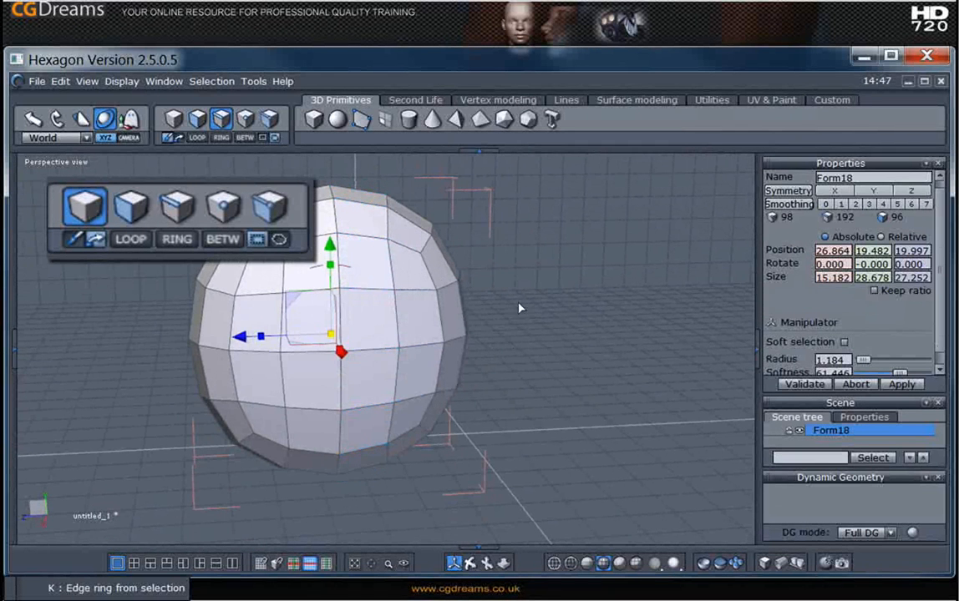
middle_drag(442, 286, 439, 321)
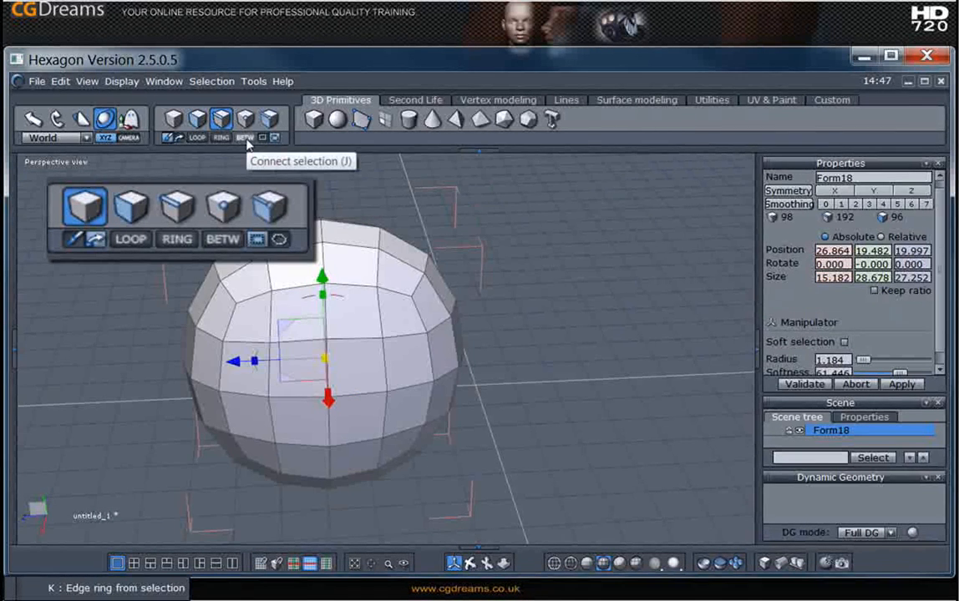
middle_drag(522, 328, 471, 312)
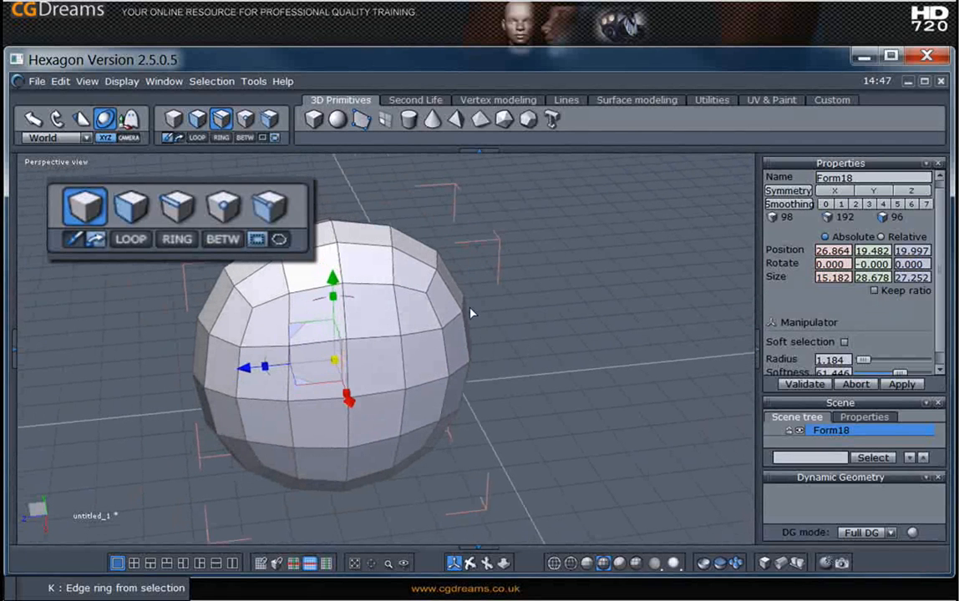
- Select an edge near the form's top and a matching one near its bottom, and select all ring edges between them
click(381, 264)
middle_drag(573, 419, 552, 338)
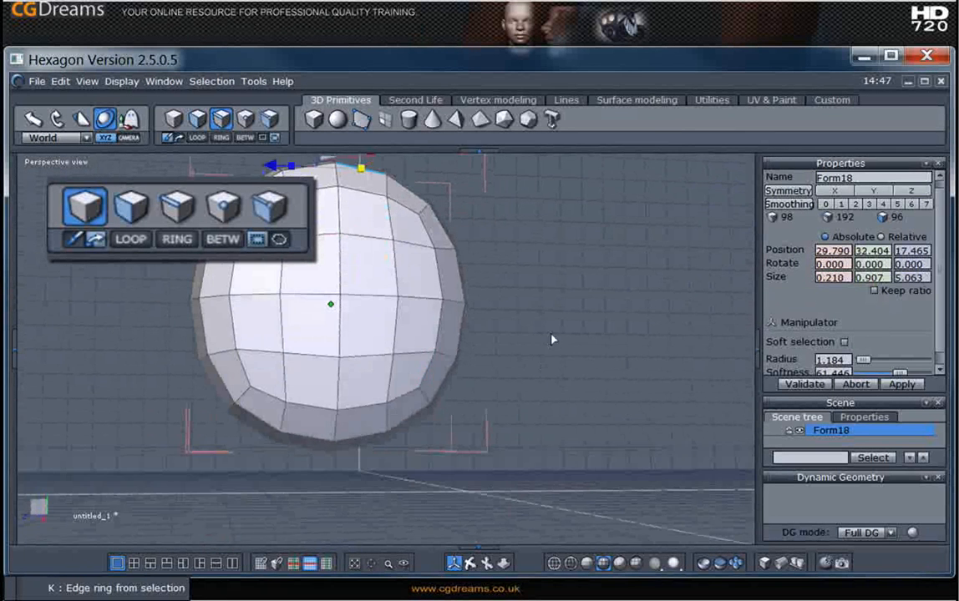
shift+click(367, 410)
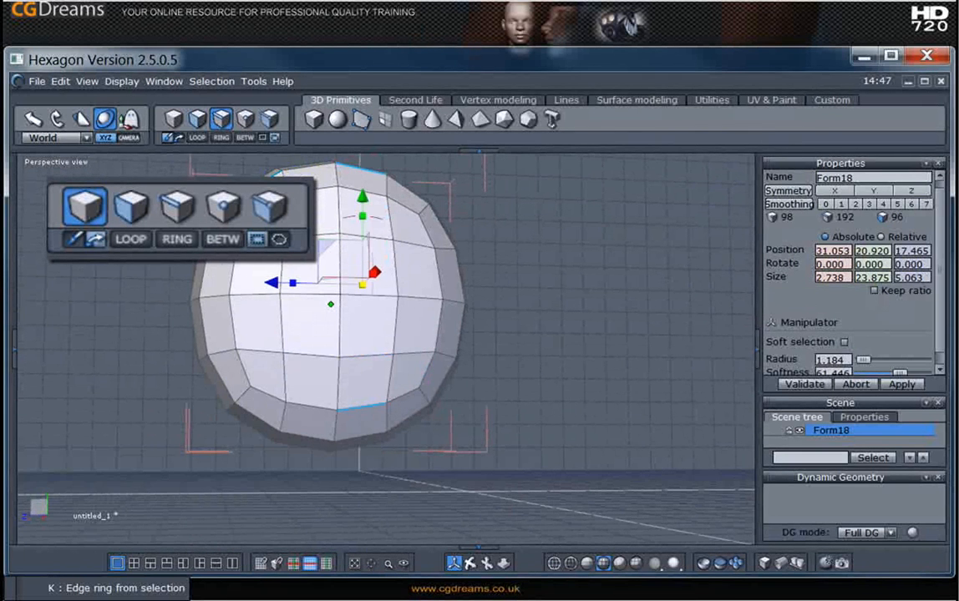
key(j)
middle_drag(509, 278, 508, 313)
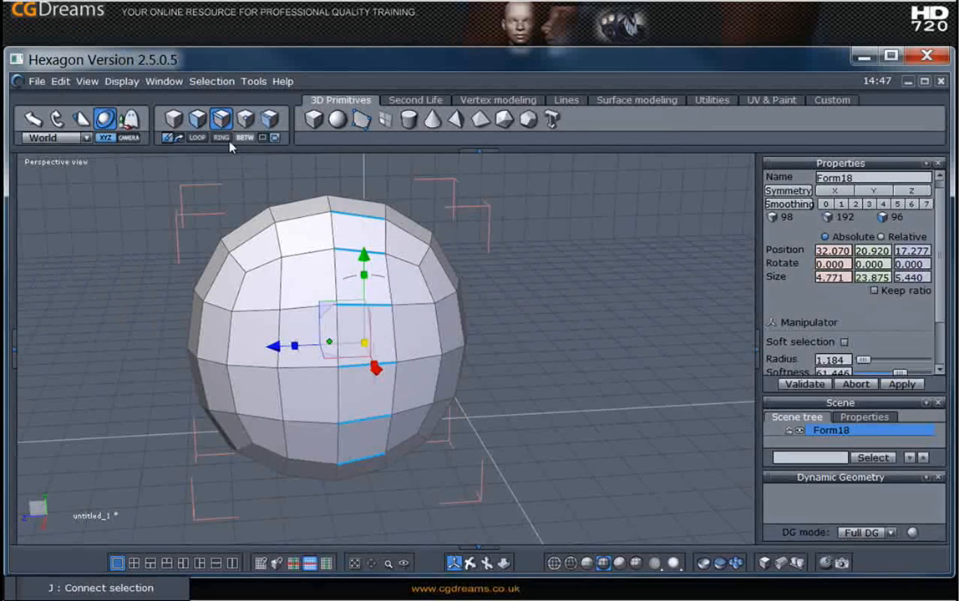
middle_drag(542, 320, 666, 339)
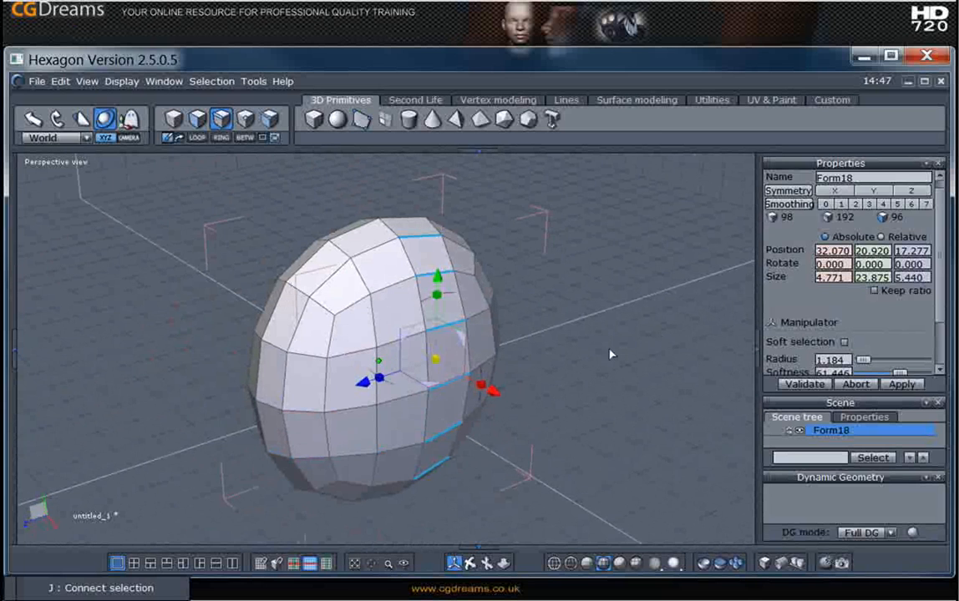
middle_drag(549, 355, 524, 346)
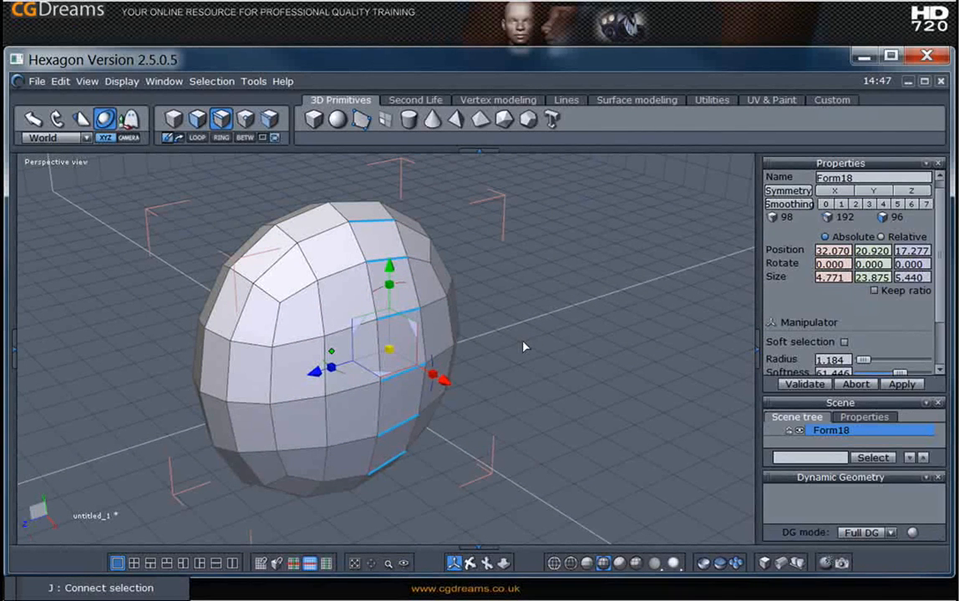
- Switch to face selection, select one face on the left of the form's front, and clear the selection
middle_drag(523, 347, 583, 422)
key(F2)
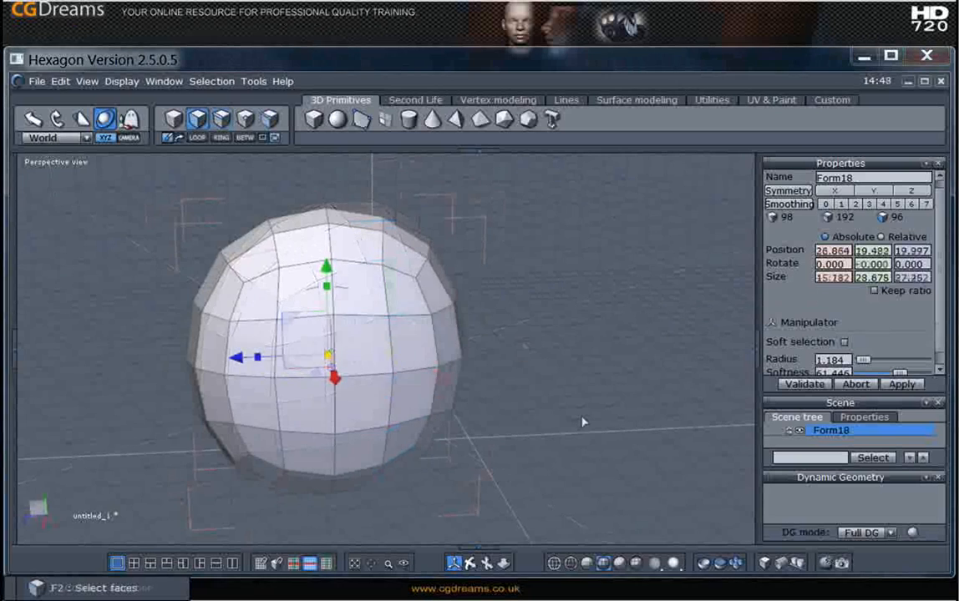
middle_drag(536, 392, 557, 392)
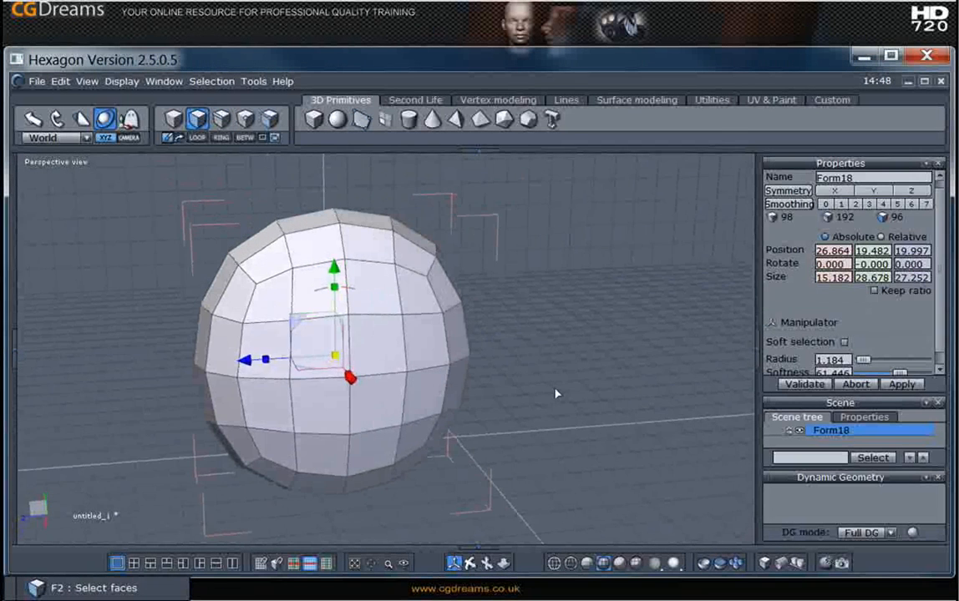
click(269, 363)
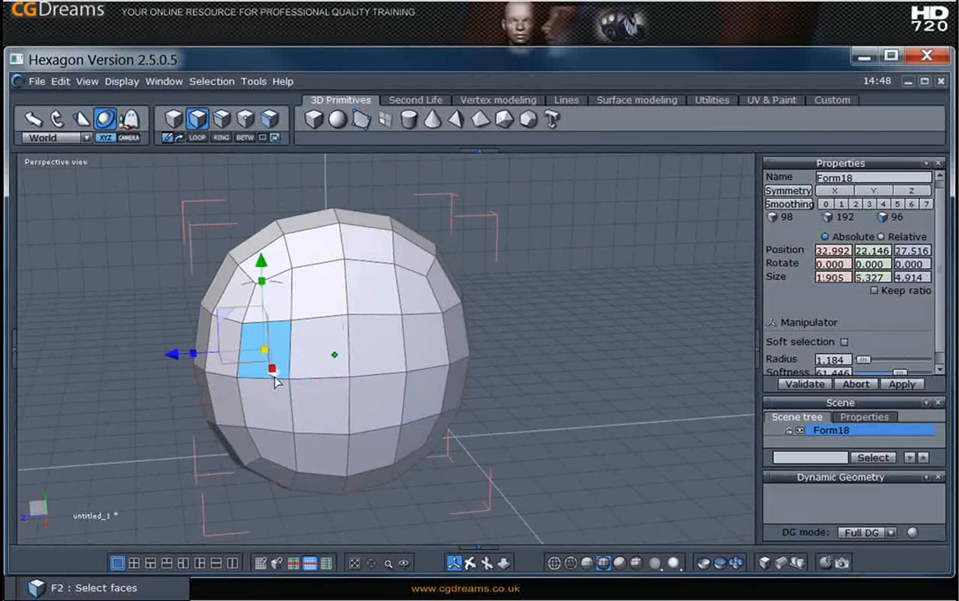
middle_drag(487, 354, 528, 348)
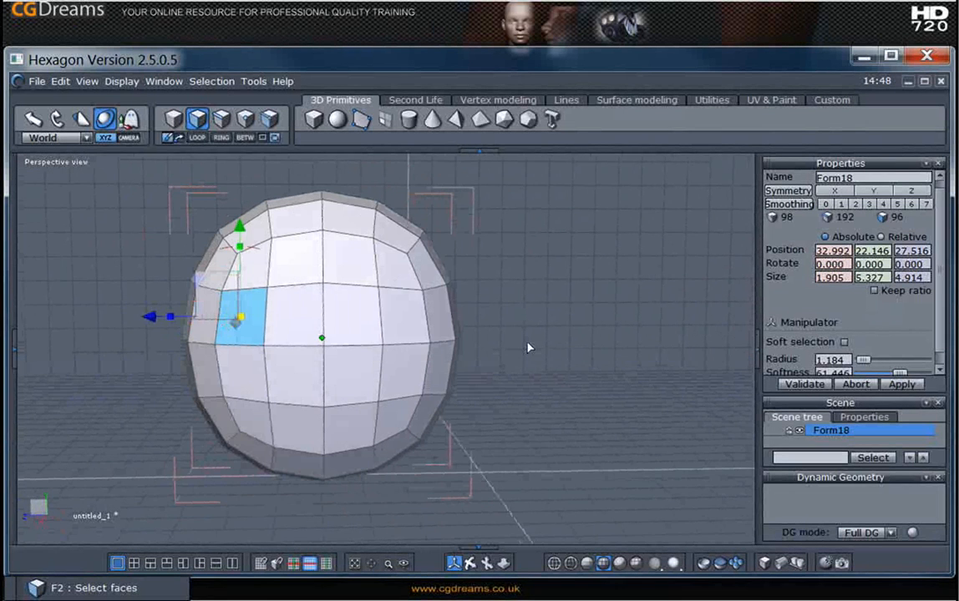
mouse_move(509, 320)
mouse_down()
mouse_move(718, 291)
mouse_move(543, 291)
mouse_move(669, 276)
mouse_move(593, 281)
mouse_move(576, 272)
mouse_move(610, 261)
mouse_move(494, 206)
mouse_move(495, 150)
mouse_move(493, 467)
mouse_move(502, 336)
mouse_move(511, 445)
mouse_move(518, 207)
mouse_move(743, 130)
mouse_move(783, 94)
mouse_move(735, 251)
mouse_move(114, 285)
mouse_move(517, 301)
mouse_move(710, 326)
mouse_move(789, 315)
mouse_move(601, 326)
mouse_move(182, 320)
mouse_move(773, 307)
mouse_move(81, 310)
mouse_move(708, 309)
mouse_move(695, 323)
mouse_up()
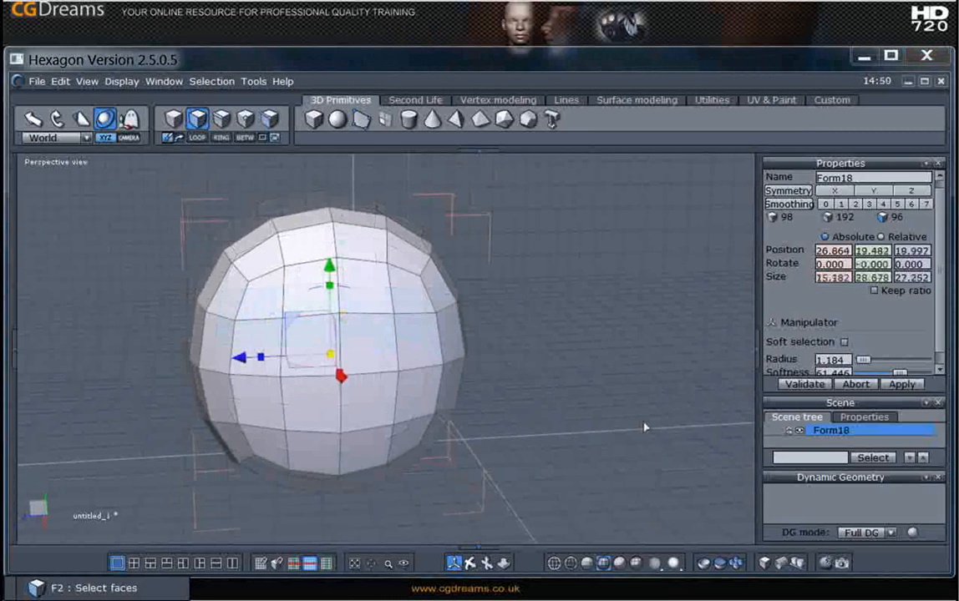
mouse_move(625, 383)
middle_down()
mouse_move(589, 380)
mouse_move(630, 387)
middle_up()
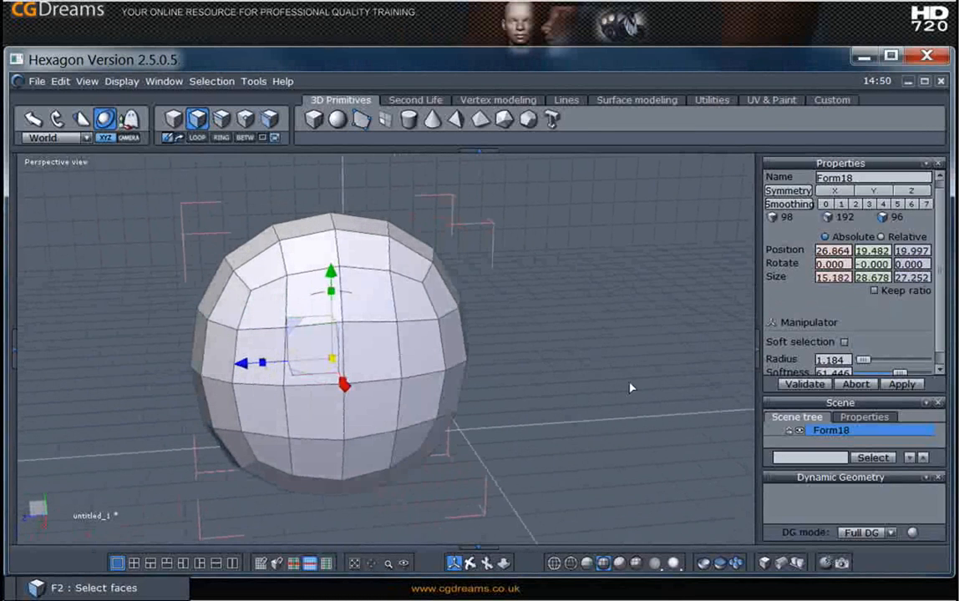
- Replace a selected face at the form's upper left with one lower on the front, and undo that selection change
click(274, 276)
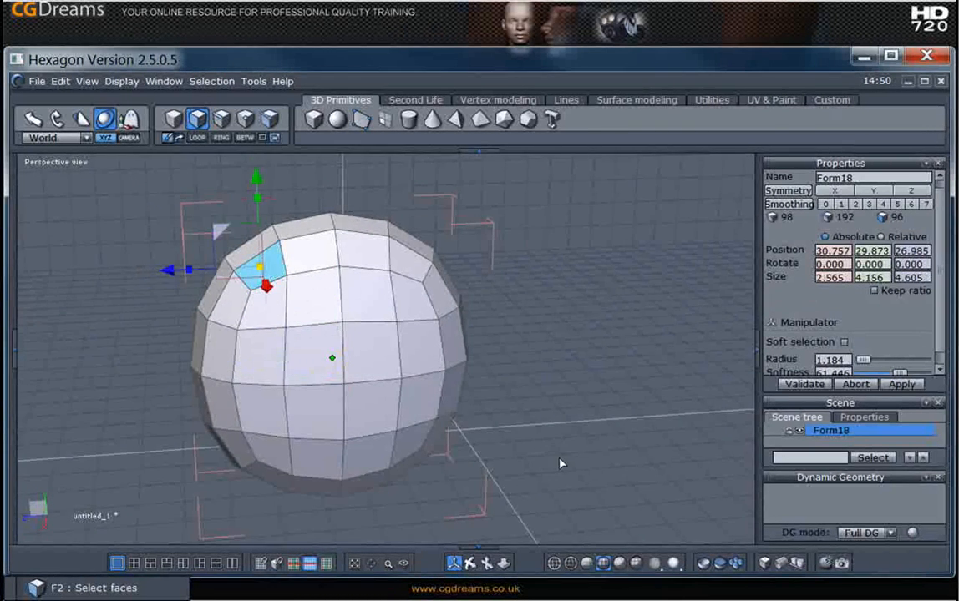
middle_drag(561, 462, 404, 355)
click(404, 359)
middle_drag(552, 338, 561, 365)
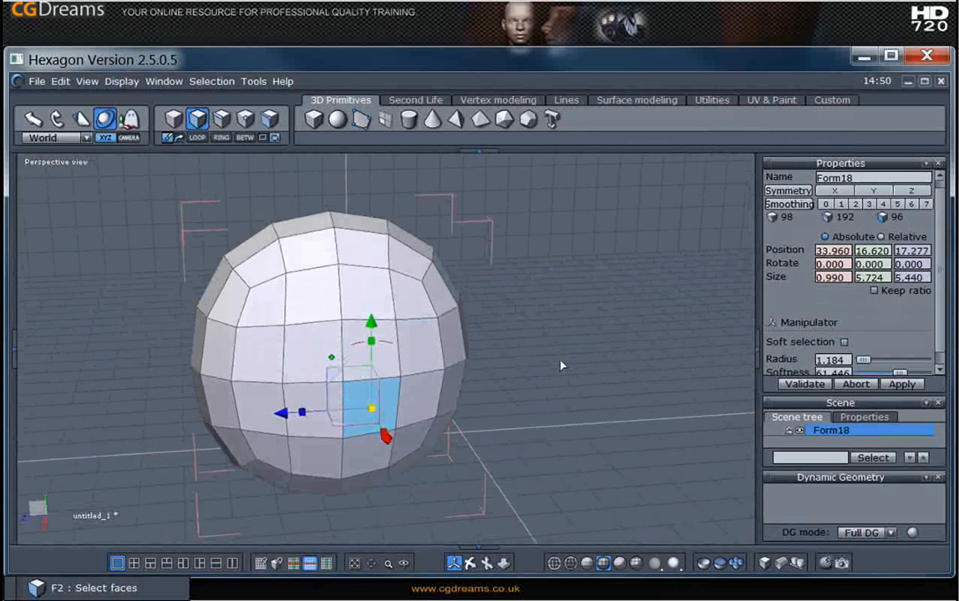
key(ctrl+z)
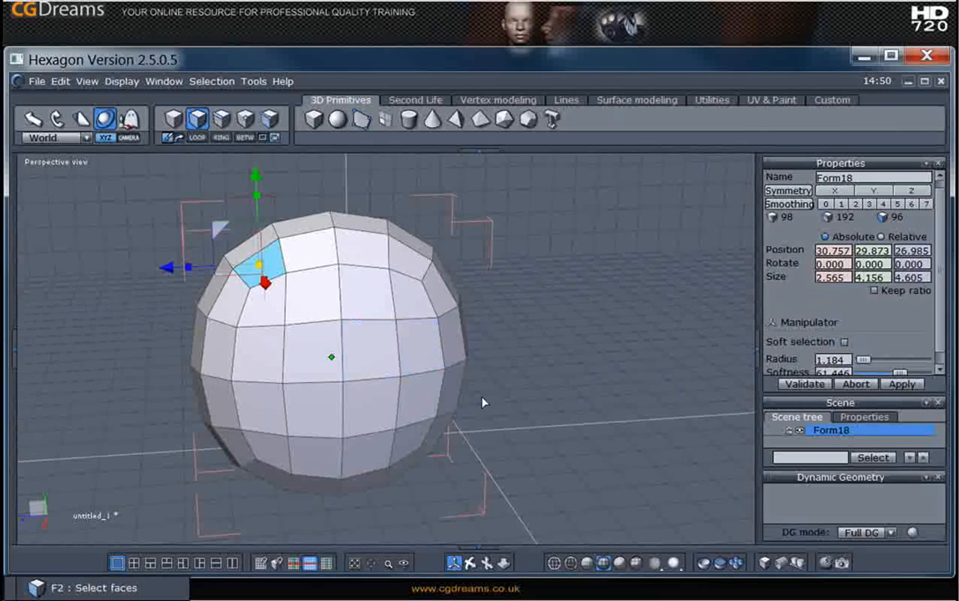
- Select a face low on the form's front and add individual faces from the upper, middle and lower rows
click(361, 412)
middle_drag(361, 413, 565, 404)
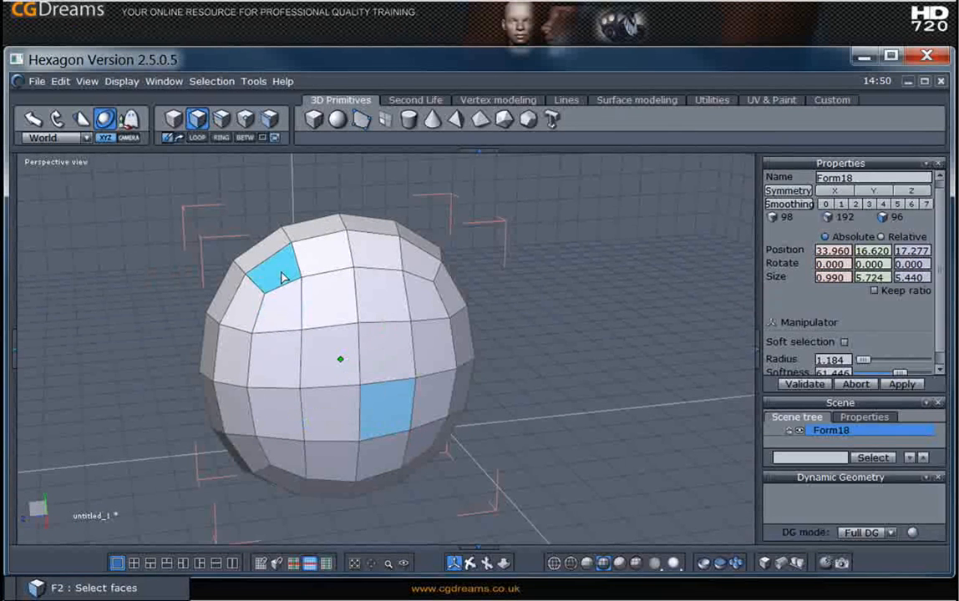
shift+click(283, 278)
shift+click(363, 300)
shift+click(279, 358)
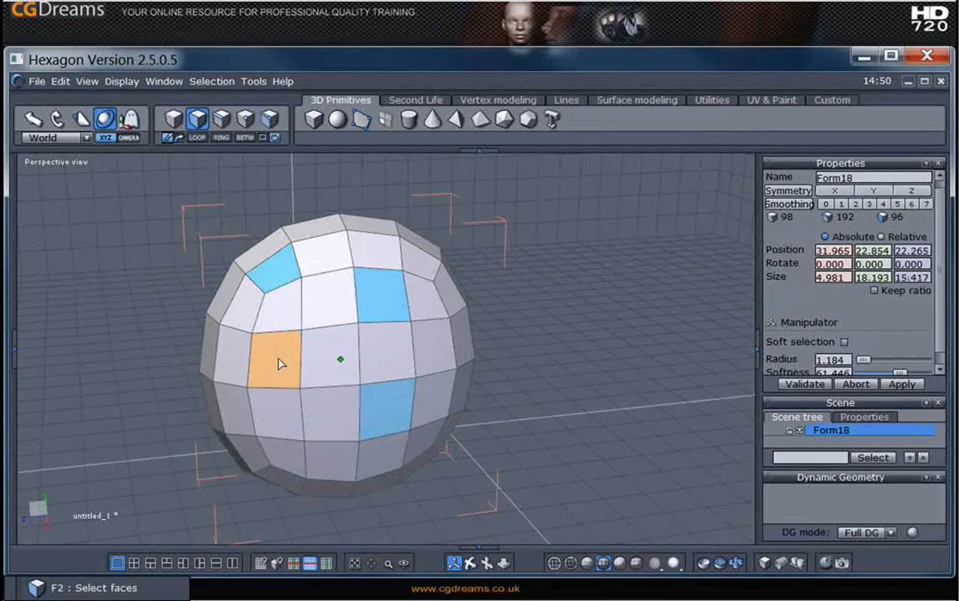
shift+click(281, 424)
shift+click(321, 423)
shift+click(330, 360)
shift+click(330, 257)
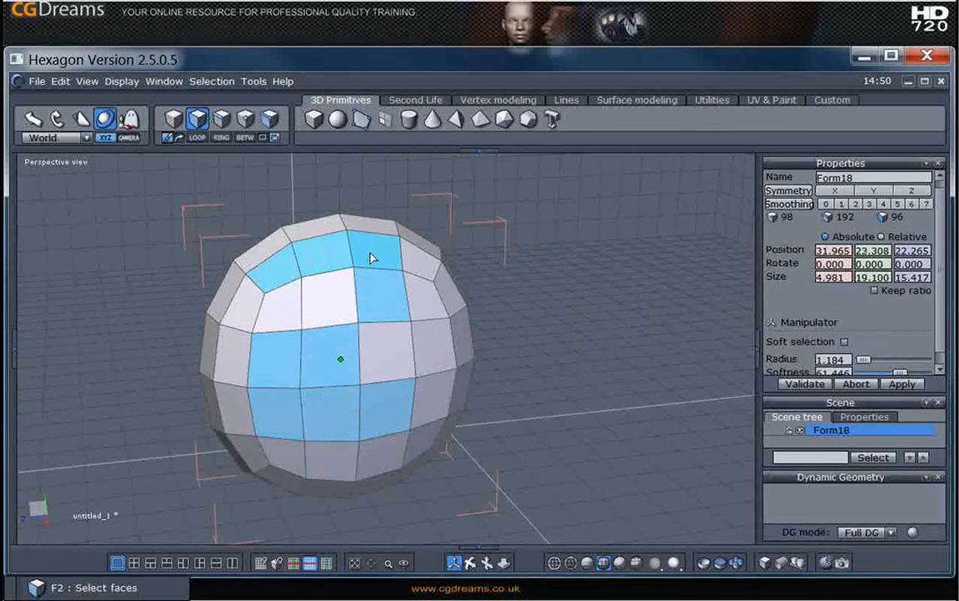
- Add the remaining top-row faces and the faces down the form's right side to its underside to the selection
shift+click(370, 259)
shift+click(414, 270)
shift+click(417, 296)
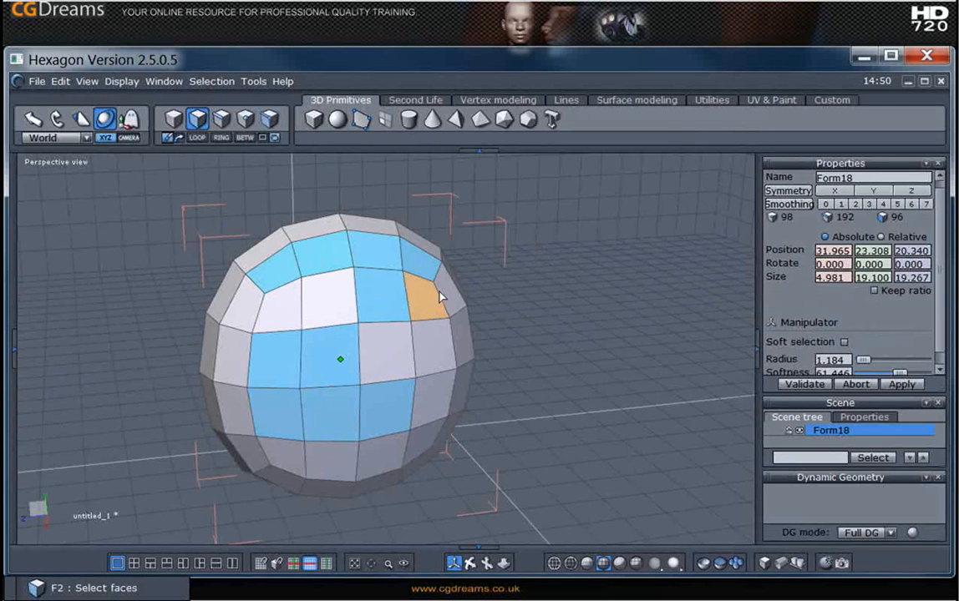
shift+click(446, 294)
shift+click(459, 332)
shift+click(445, 345)
shift+click(455, 422)
shift+click(432, 432)
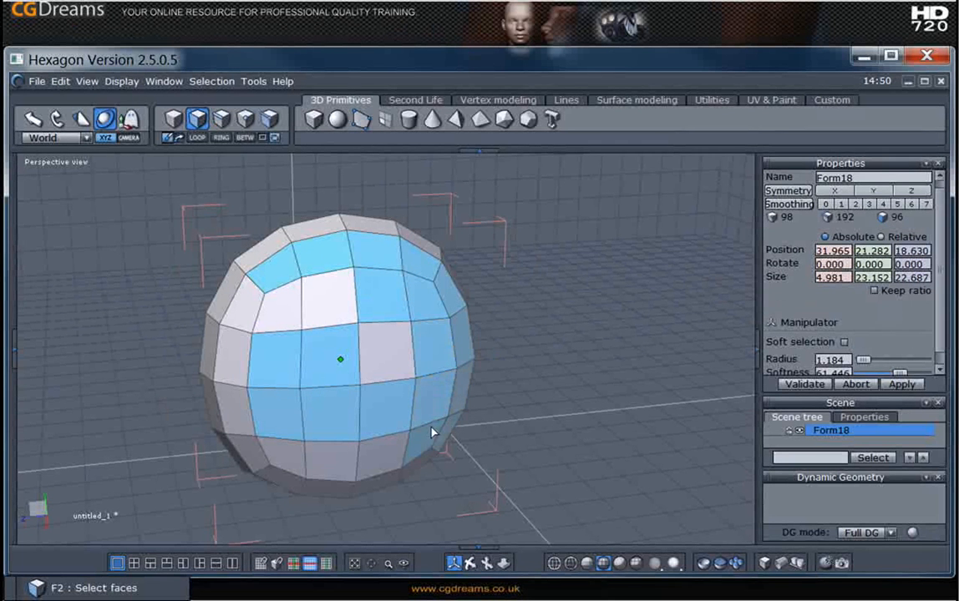
shift+click(384, 464)
shift+click(381, 476)
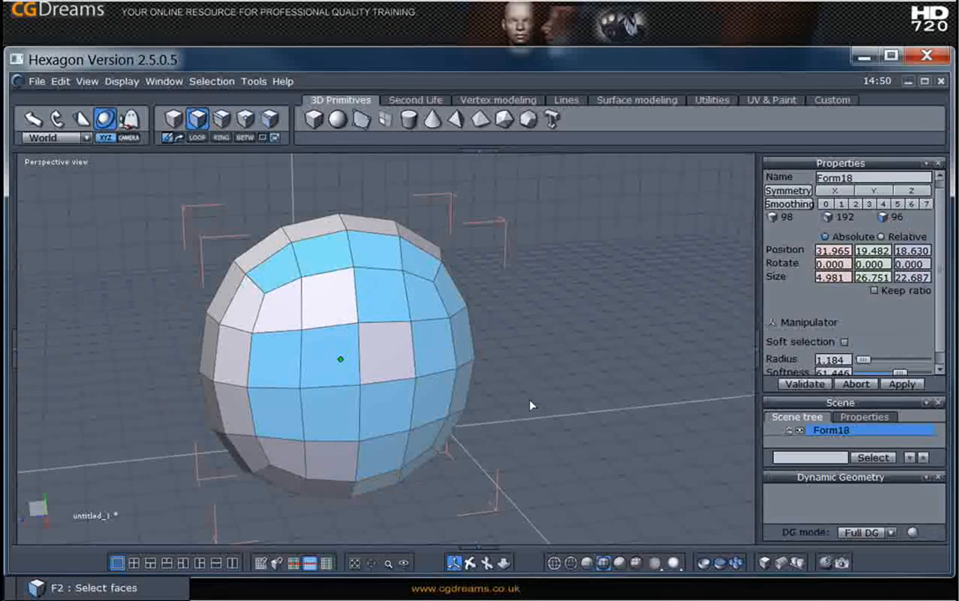
- Remove individual faces in the centre and lower left of the front from the selection, and clear what remains
middle_drag(537, 291, 418, 302)
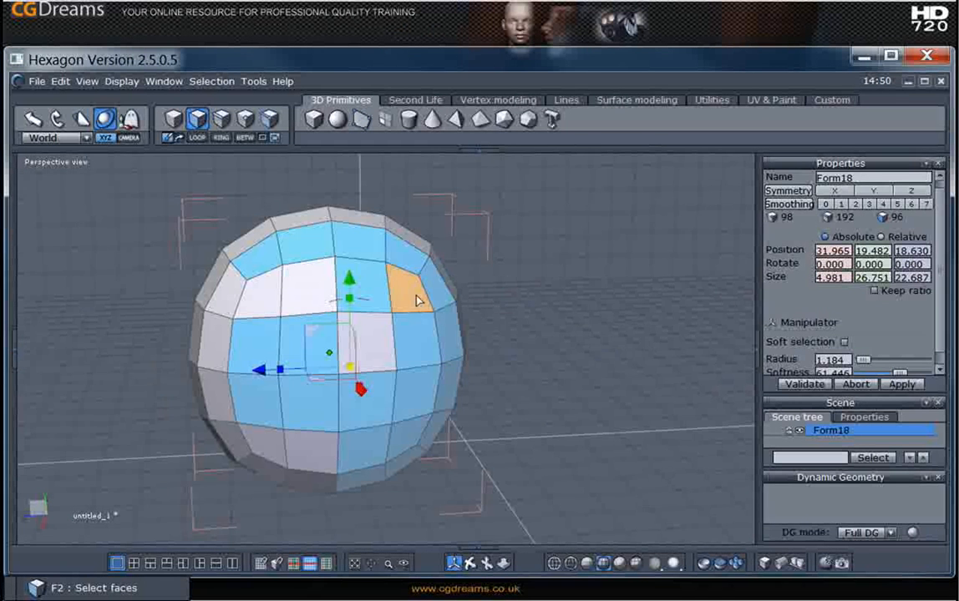
scroll(308, 329, up, 3)
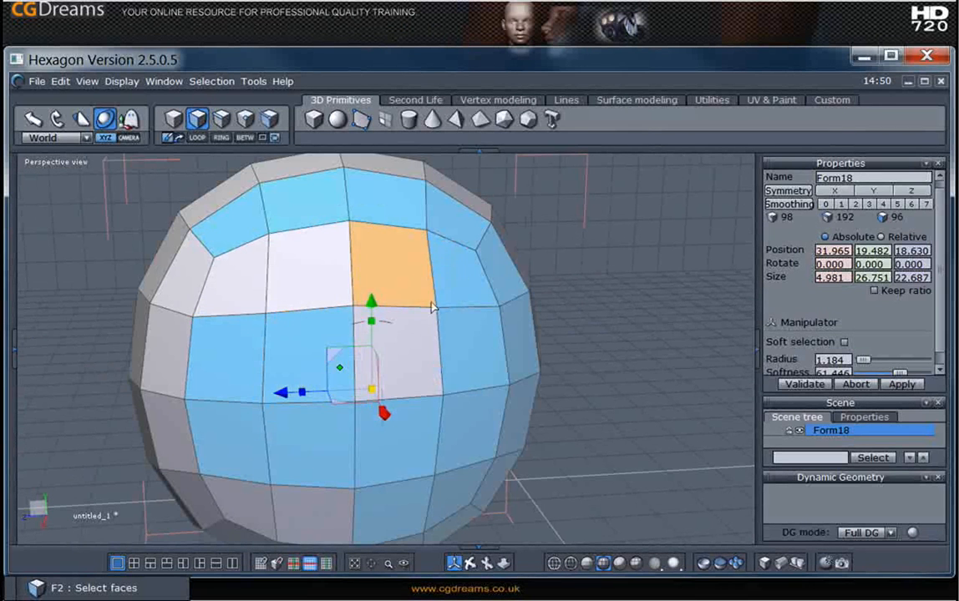
ctrl+click(393, 285)
ctrl+click(311, 351)
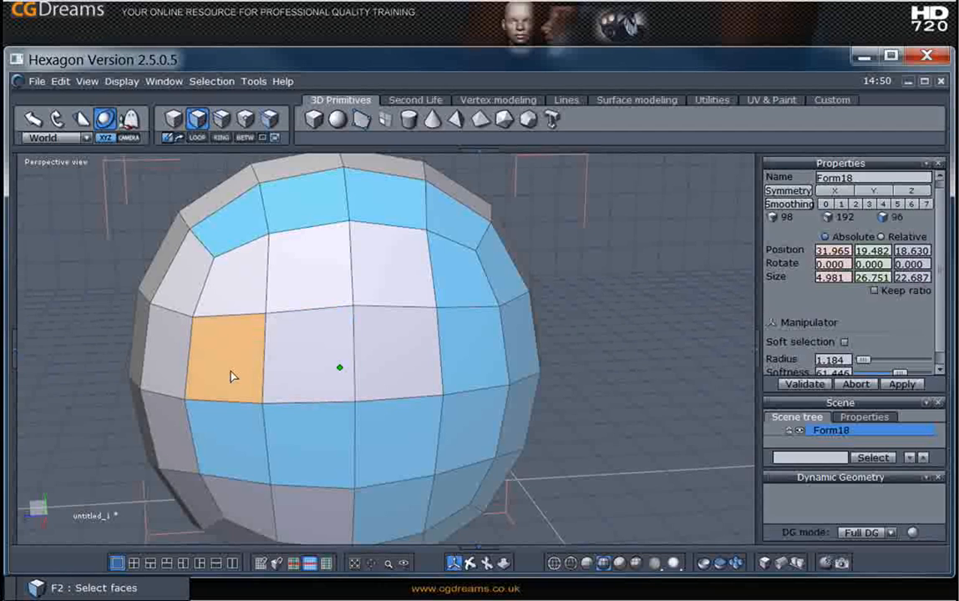
ctrl+click(231, 377)
ctrl+click(236, 459)
ctrl+click(339, 451)
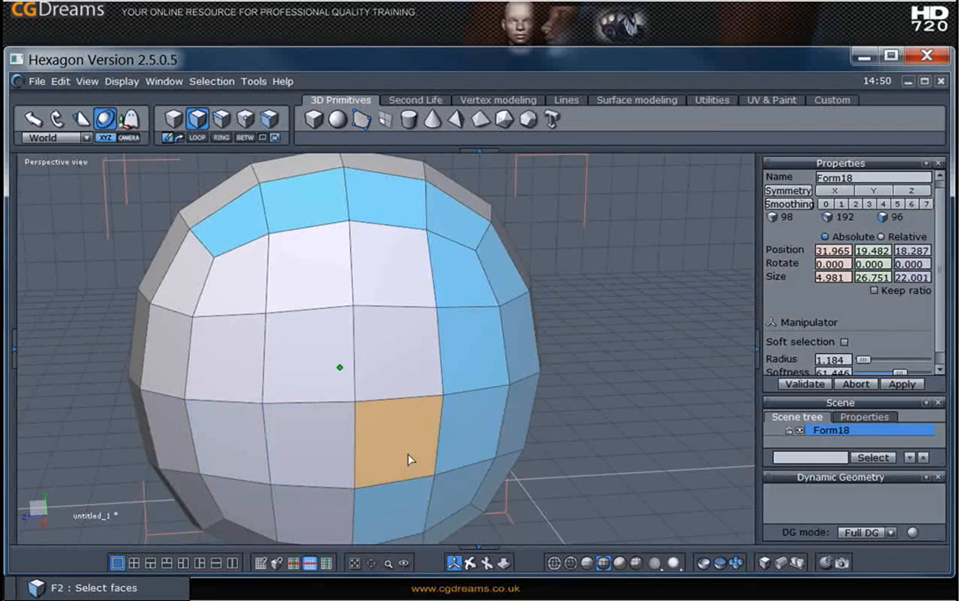
scroll(612, 335, down, 5)
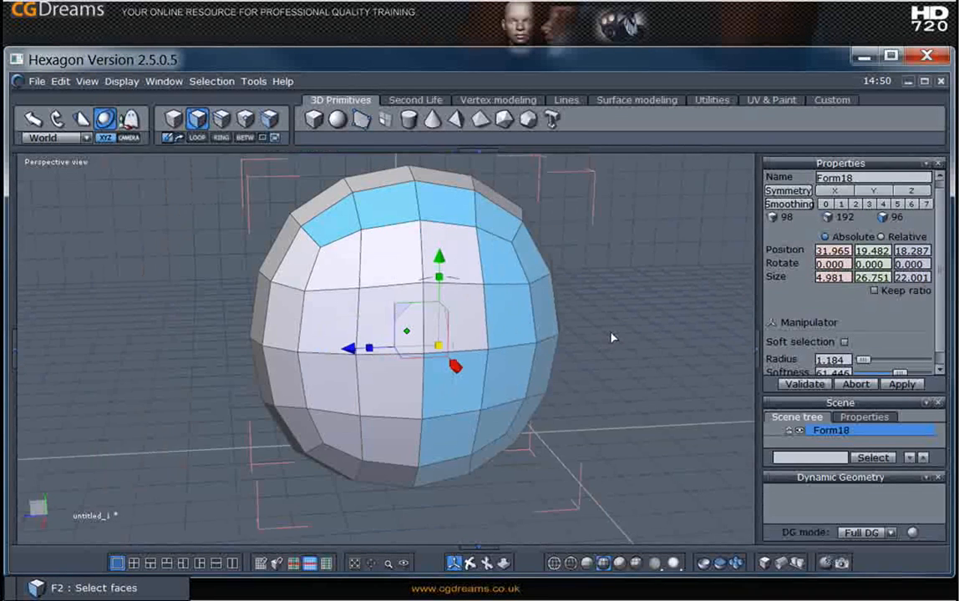
click(583, 370)
mouse_move(583, 378)
middle_down()
mouse_move(530, 383)
mouse_move(584, 370)
middle_up()
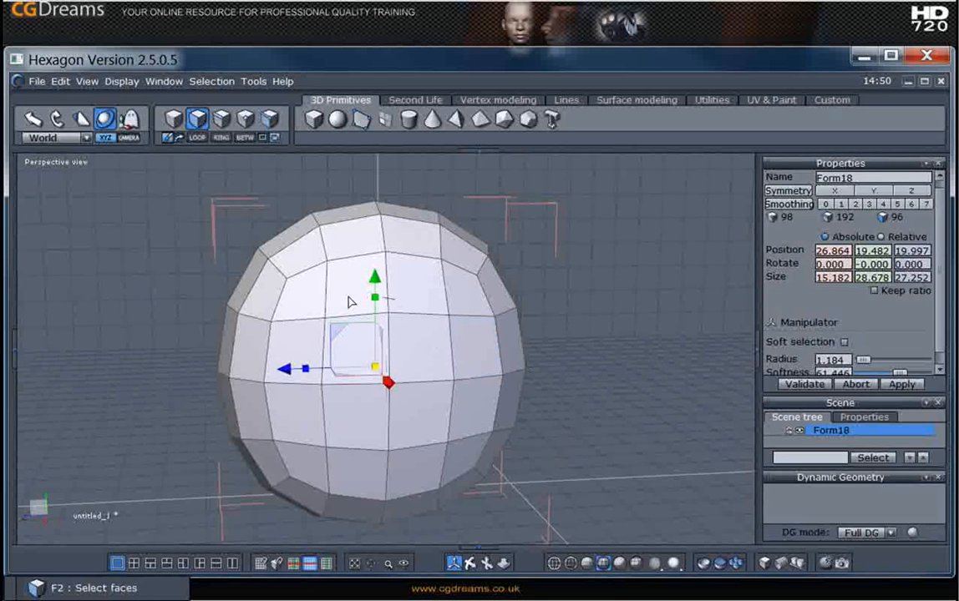
- Sweep-select faces along the top row and over the front's right half, and undo a vertical move of them
click(299, 249)
mouse_move(353, 240)
mouse_down()
mouse_move(447, 242)
mouse_move(496, 282)
mouse_move(513, 373)
mouse_move(491, 476)
mouse_move(430, 507)
mouse_move(331, 512)
mouse_up()
mouse_move(406, 502)
mouse_down()
mouse_move(447, 361)
mouse_move(428, 428)
mouse_move(469, 462)
mouse_up()
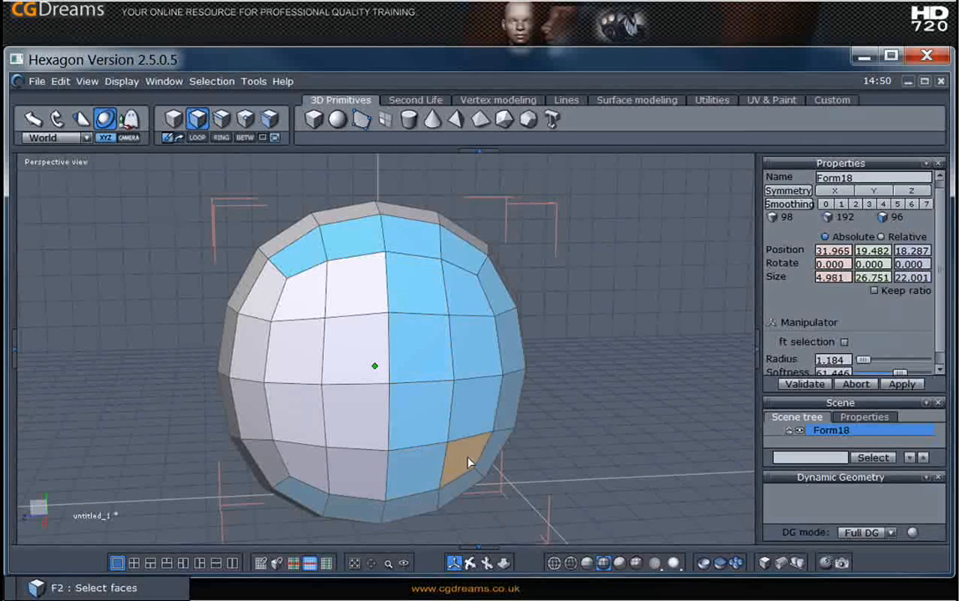
middle_drag(631, 380, 601, 373)
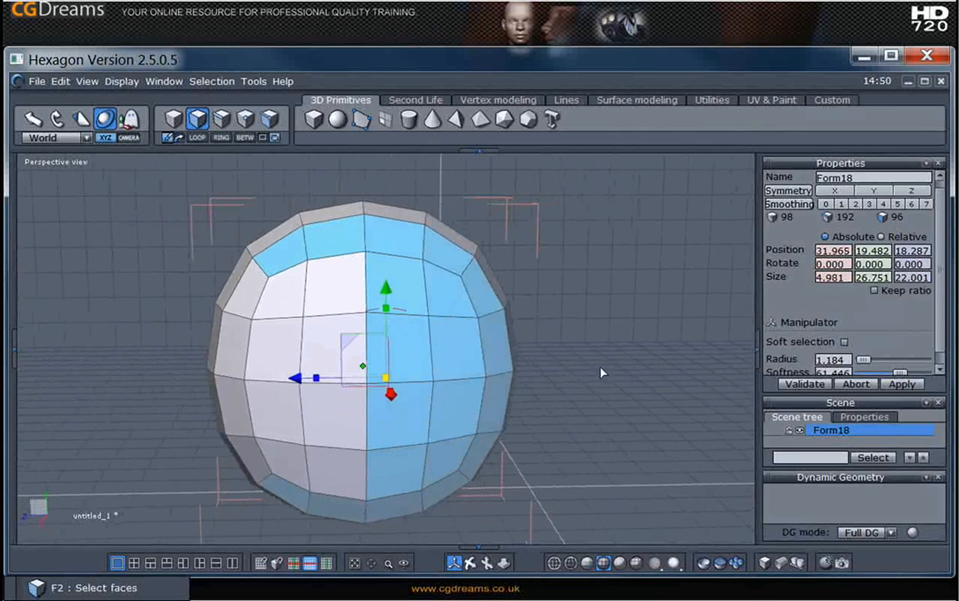
click(371, 310)
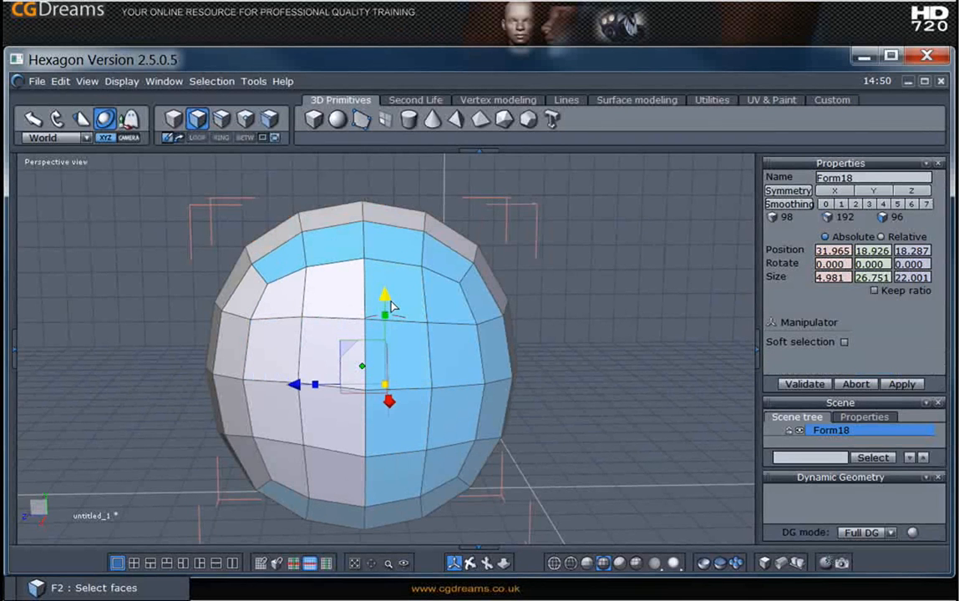
key(ctrl+z)
- Sweep-select faces across the front's upper row and down its right side, and sweep over them to deselect them
shift+click(340, 290)
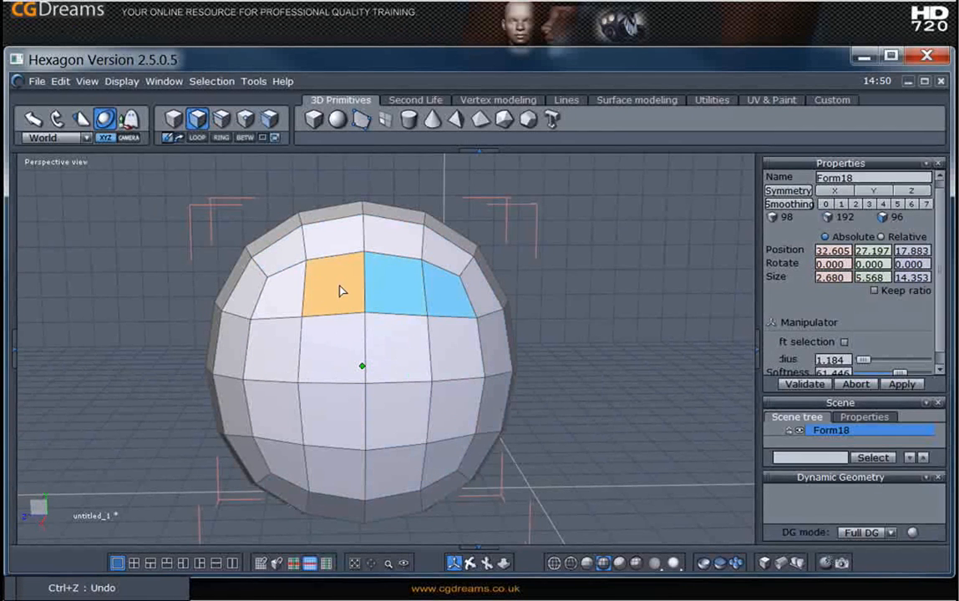
ctrl+click(417, 295)
ctrl+click(437, 302)
click(589, 393)
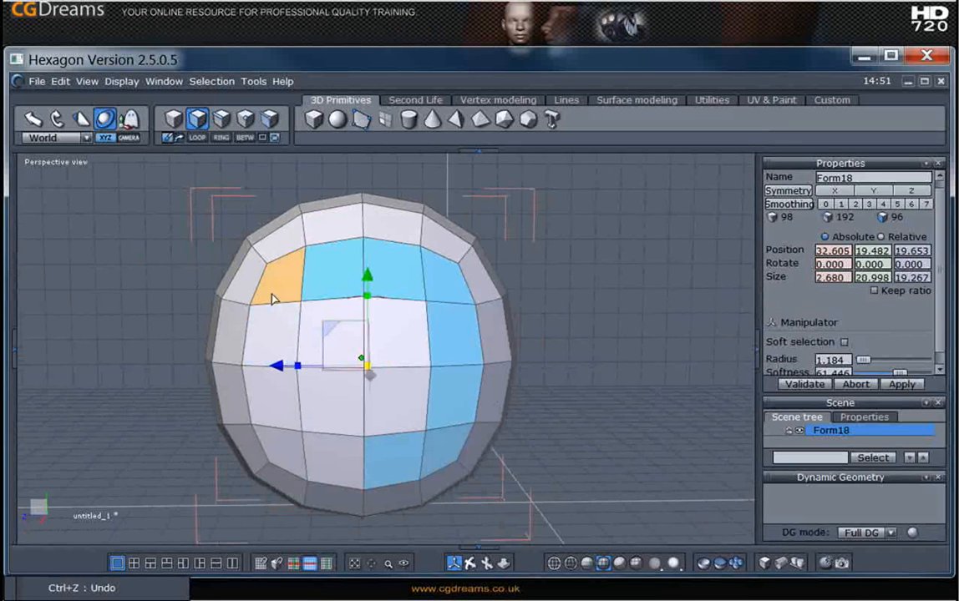
shift+click(292, 249)
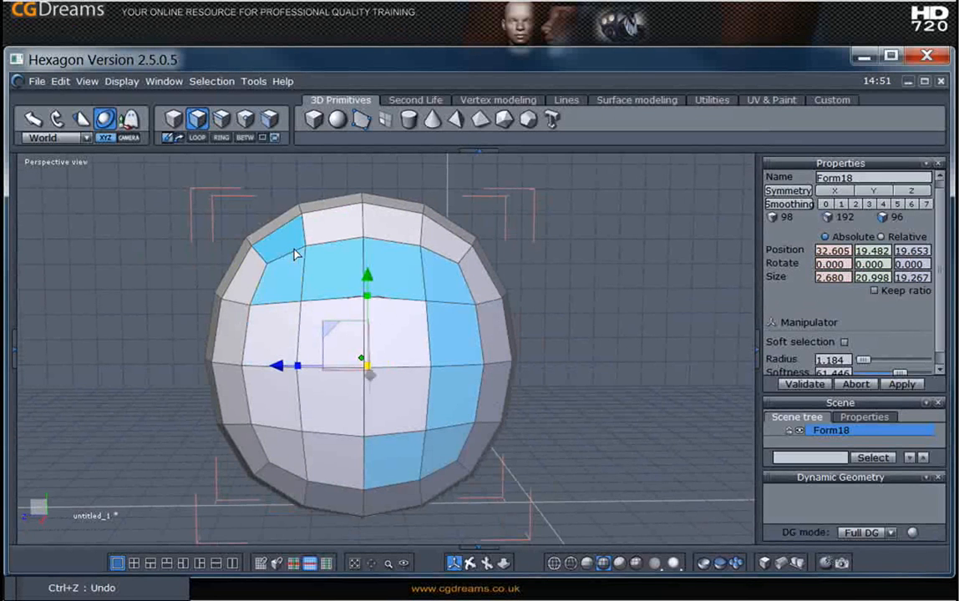
key(ctrl+z)
mouse_move(288, 280)
ctrl+mouse_down()
mouse_move(449, 301)
mouse_move(461, 392)
mouse_move(408, 465)
ctrl+mouse_up()
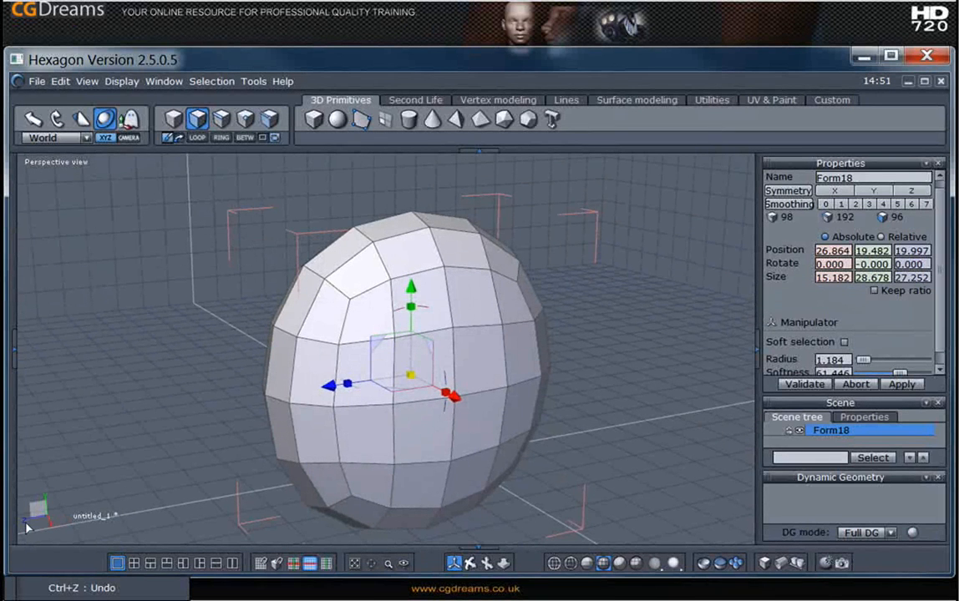
- Select the single face just below and to the right of the centre of the form's front
middle_drag(694, 417, 470, 447)
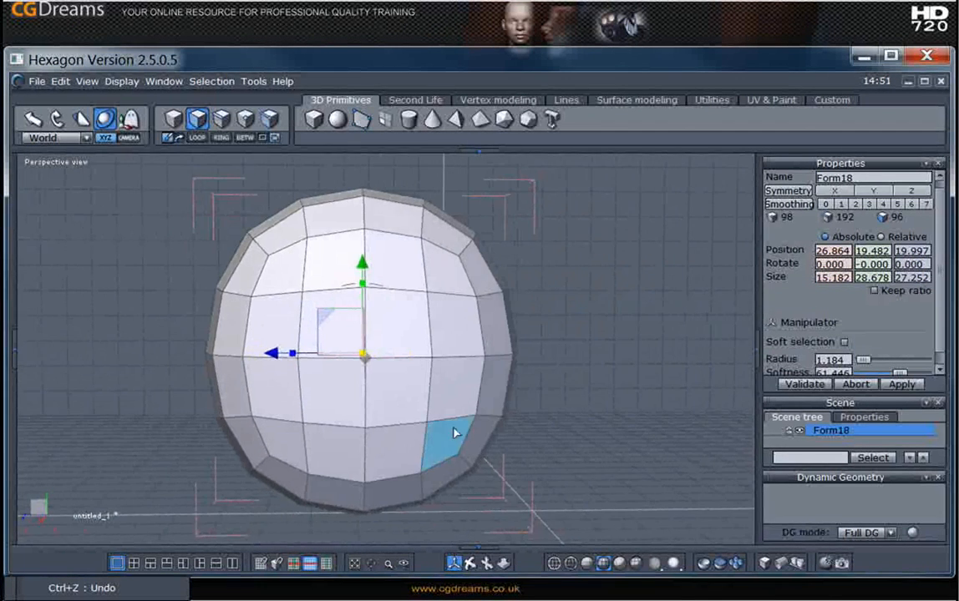
click(399, 388)
scroll(400, 377, down, 2)
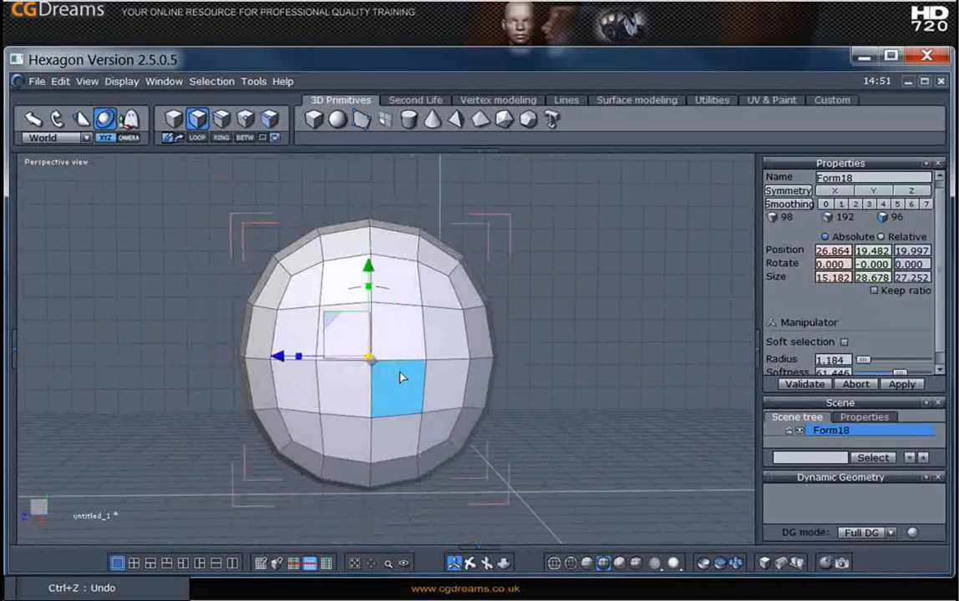
- Select a two-by-two block of faces in the centre of the sphere-like form's front
middle_drag(400, 378, 482, 399)
click(439, 374)
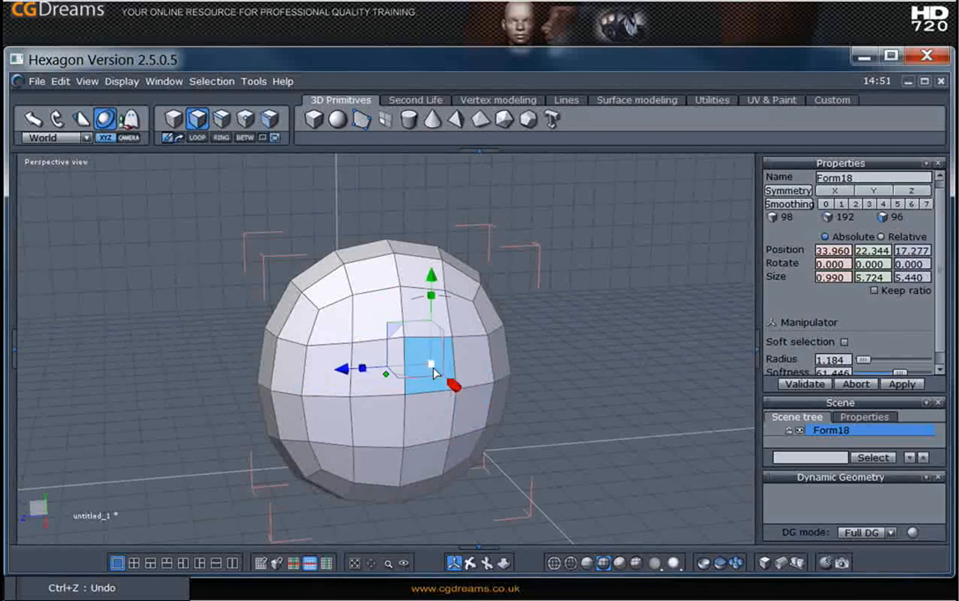
shift+click(390, 378)
shift+click(390, 419)
shift+click(443, 426)
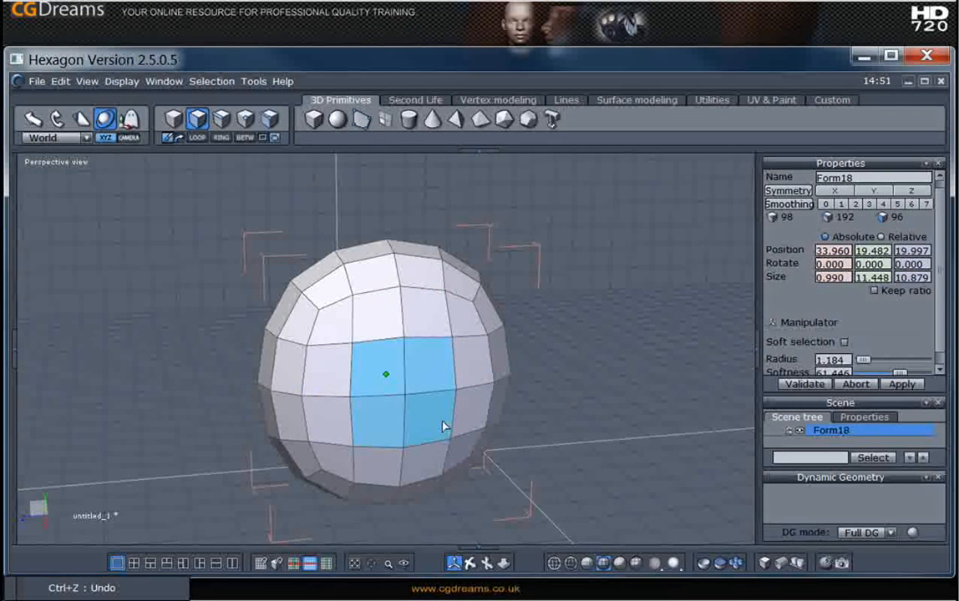
middle_drag(556, 446, 509, 434)
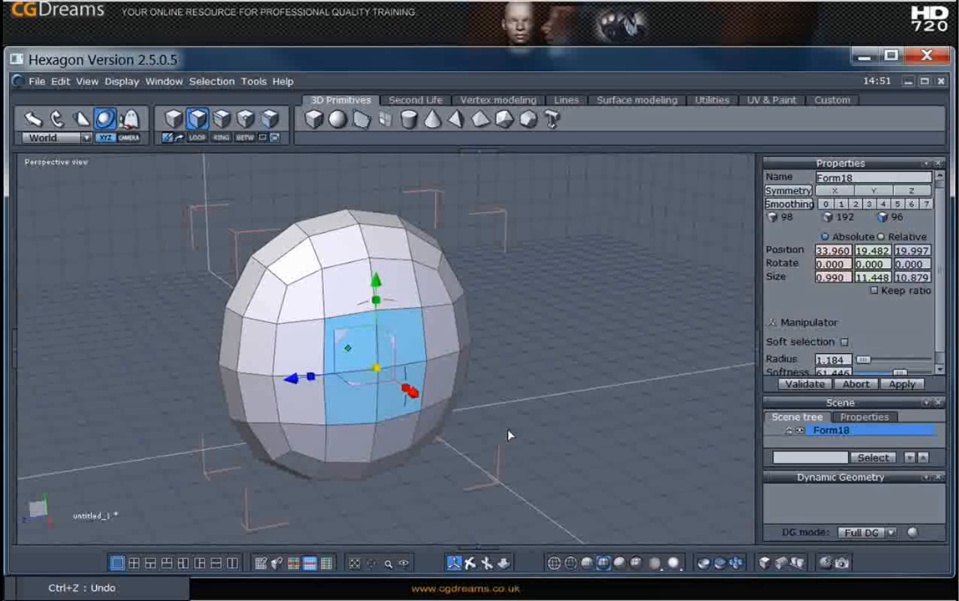
- Grow the four-face selection outward four times across the sphere-like form
key(shift)
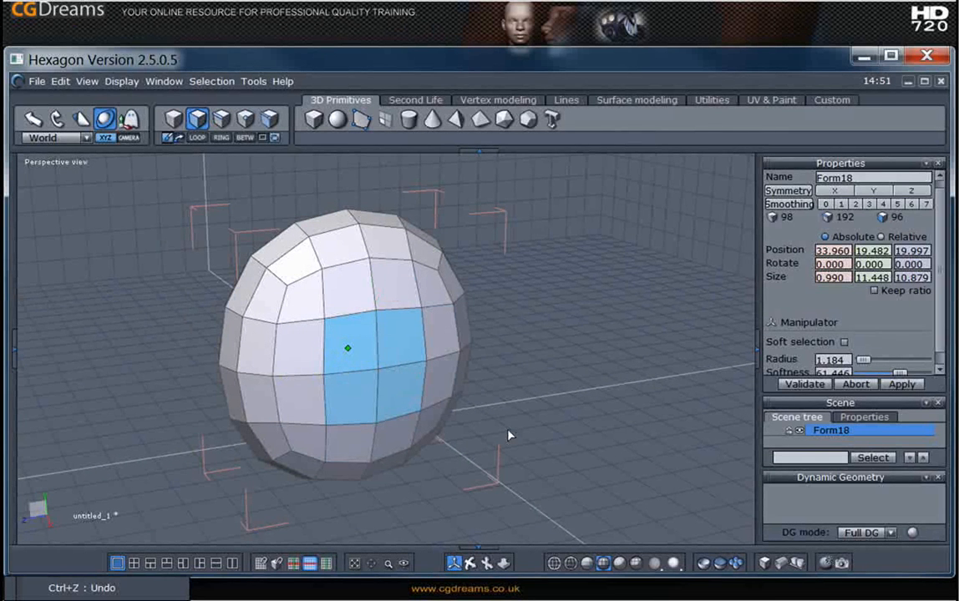
key(shift+KP_Add)
key(shift+KP_Add)
key(shift+KP_Add)
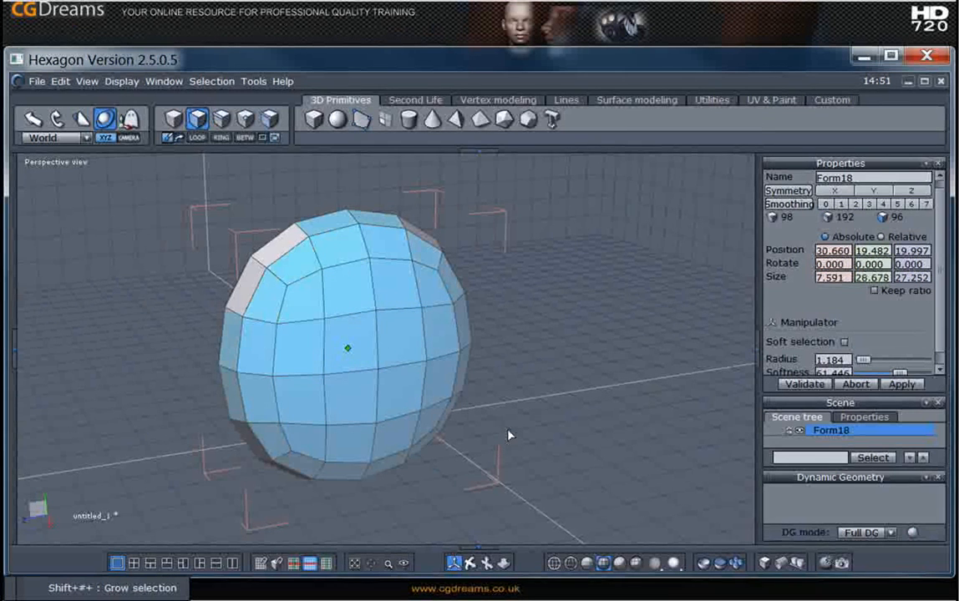
key(shift+KP_Add)
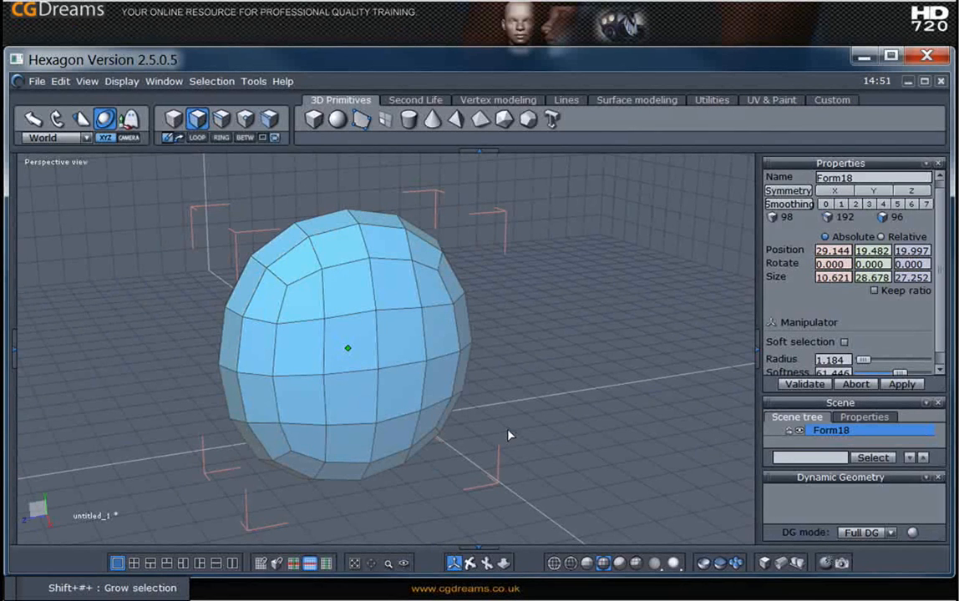
- Shrink the sphere-like form's face selection four times
key(shift+KP_Subtract)
key(shift+KP_Subtract)
key(shift+KP_Subtract)
key(shift+KP_Subtract)
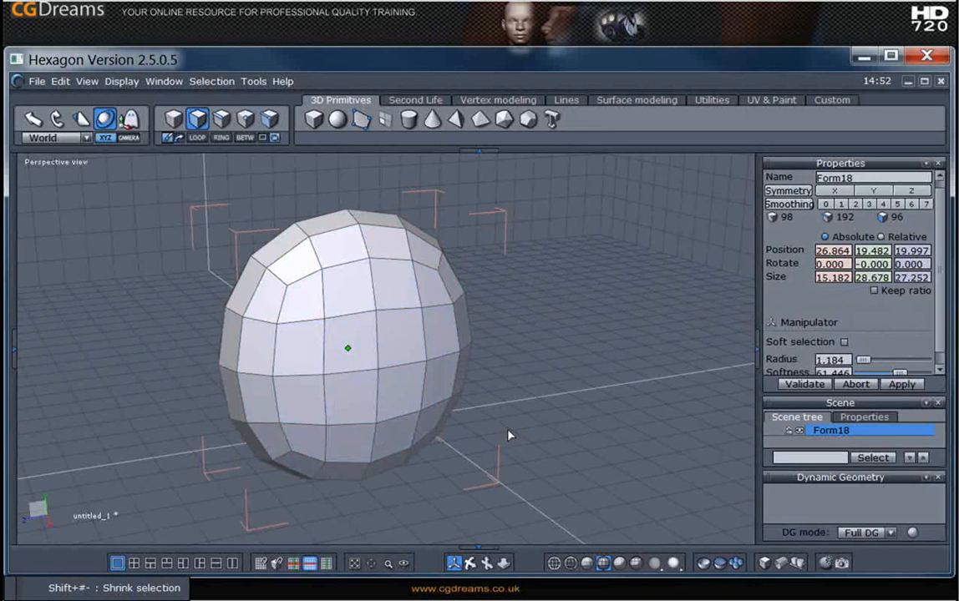
key(shift+KP_Add)
- Select two adjacent faces in the cylinder's bottom row and extend them to the full loop of faces
middle_drag(505, 437, 425, 465)
click(345, 472)
scroll(346, 477, down, 3)
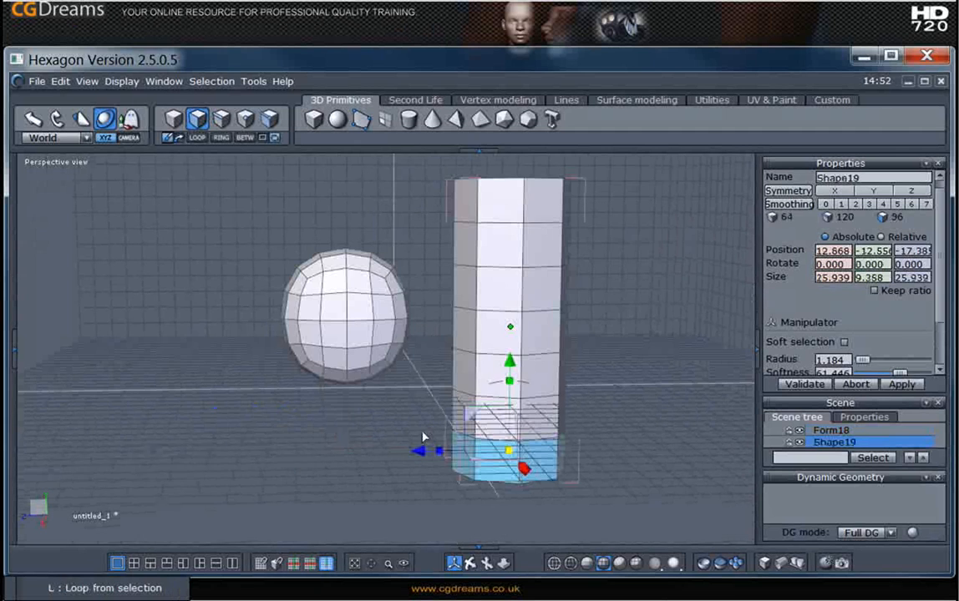
middle_drag(321, 451, 362, 456)
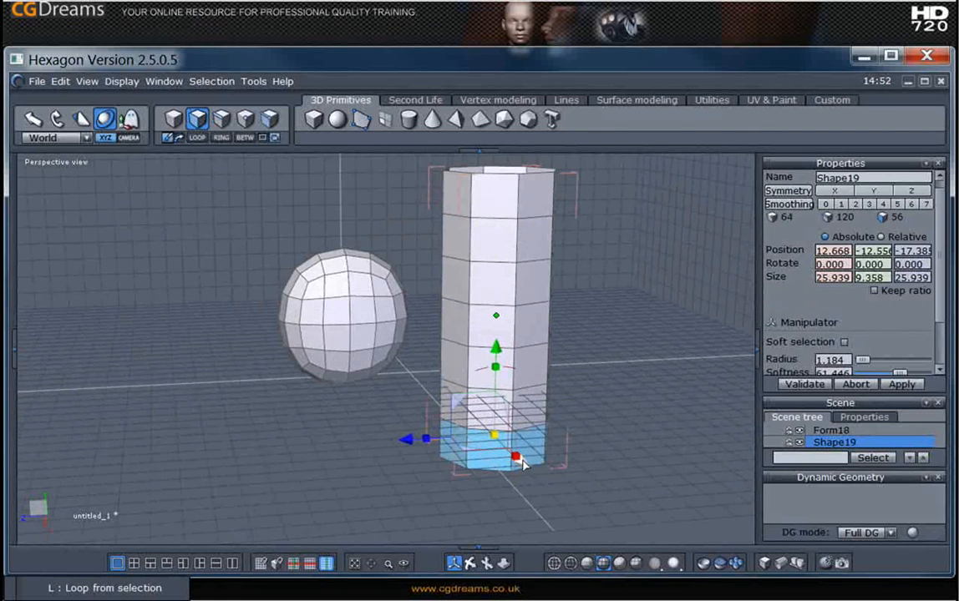
mouse_move(496, 464)
mouse_down()
mouse_move(532, 469)
mouse_move(538, 446)
mouse_up()
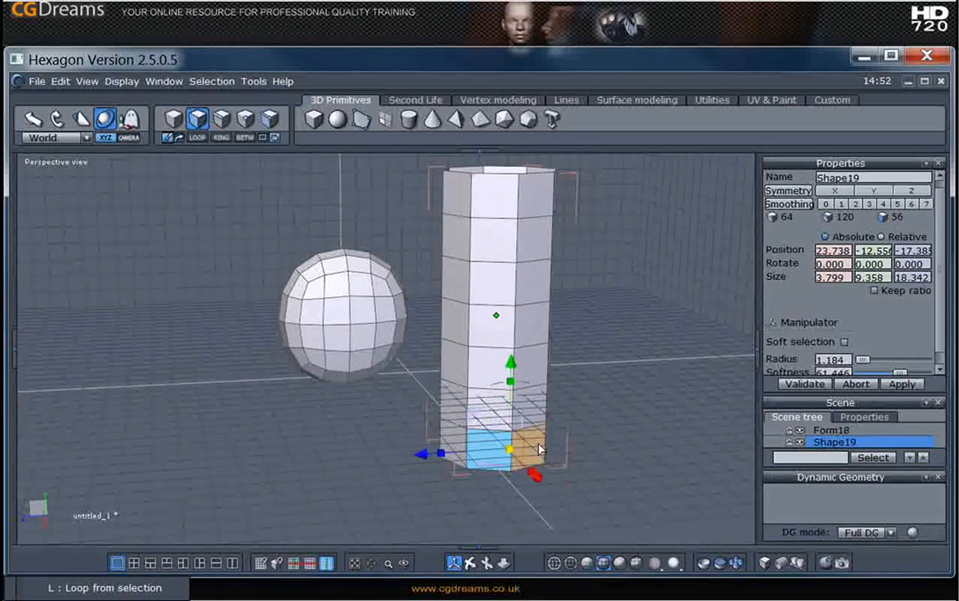
key(l)
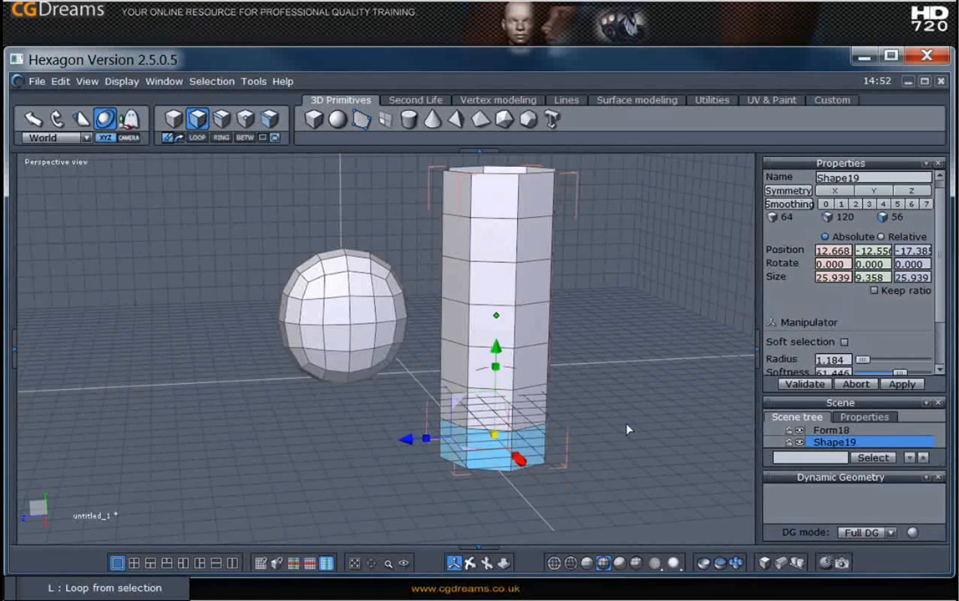
- Grow the selected face loop five times up the cylinder
key(shift+plus)
key(shift+plus)
key(shift+plus)
key(shift+plus)
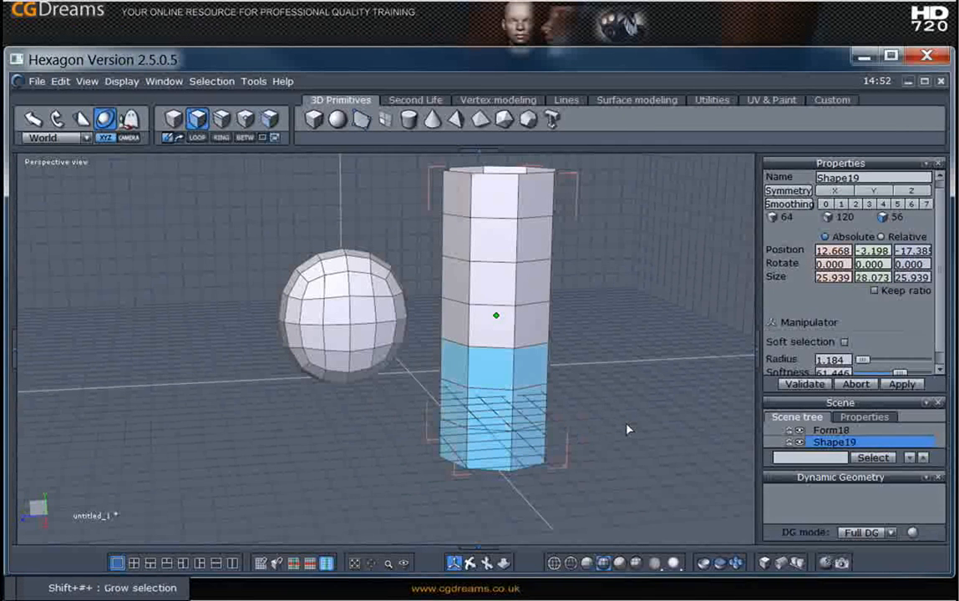
key(shift+plus)
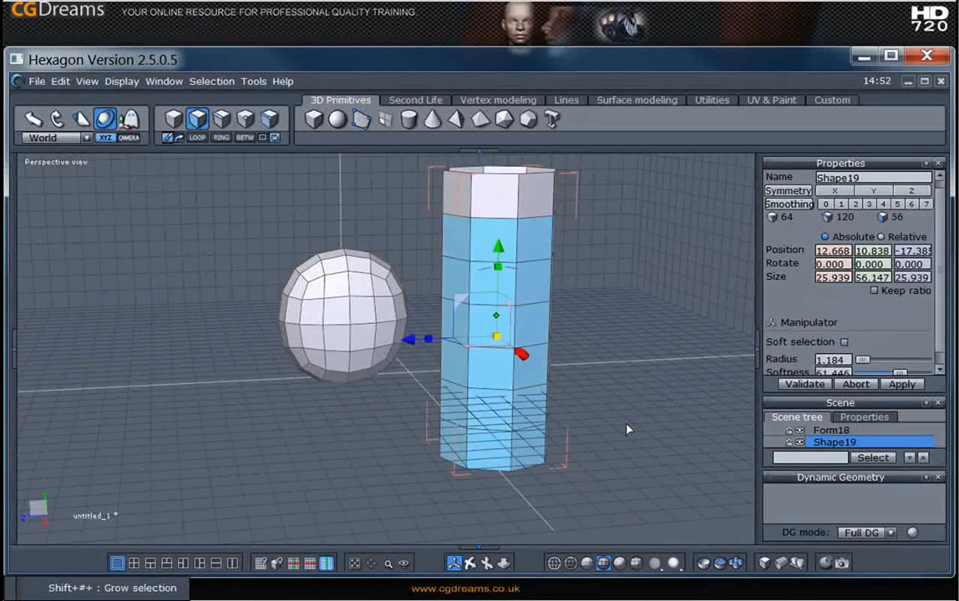
middle_drag(628, 429, 398, 407)
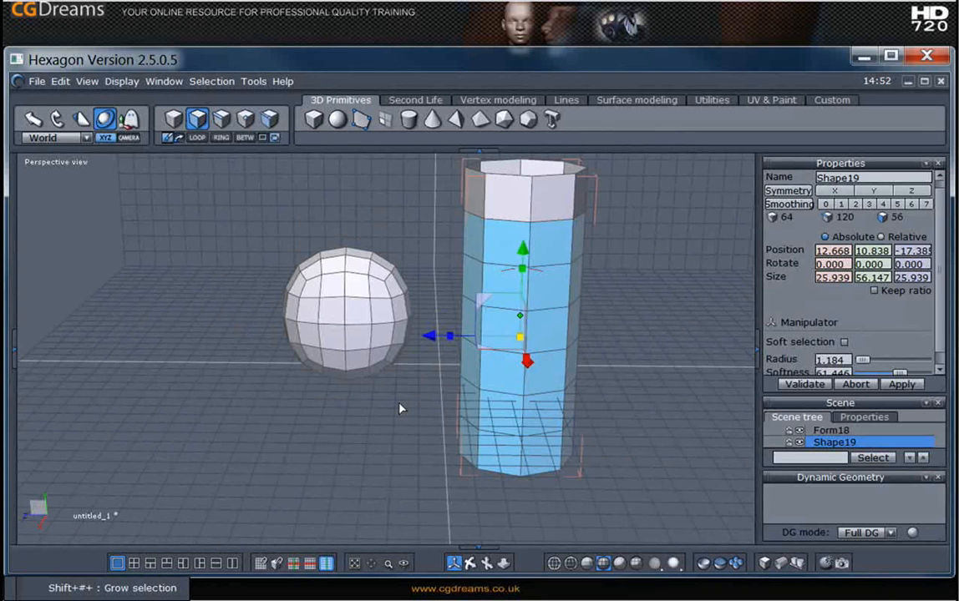
middle_drag(399, 409, 304, 407)
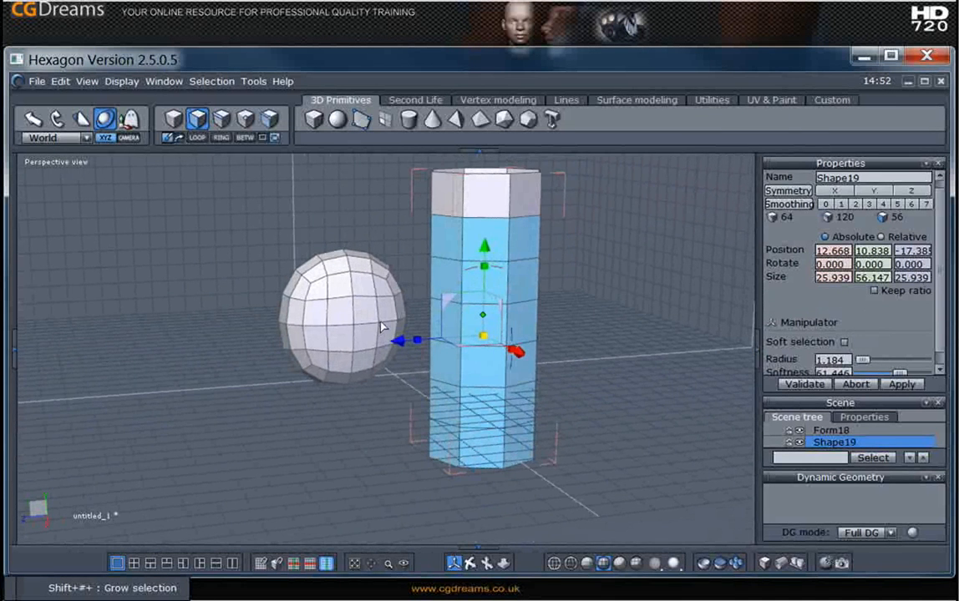
- Deselect the cylinder, then select the sphere-like form and set it to face selection
scroll(381, 327, up, 3)
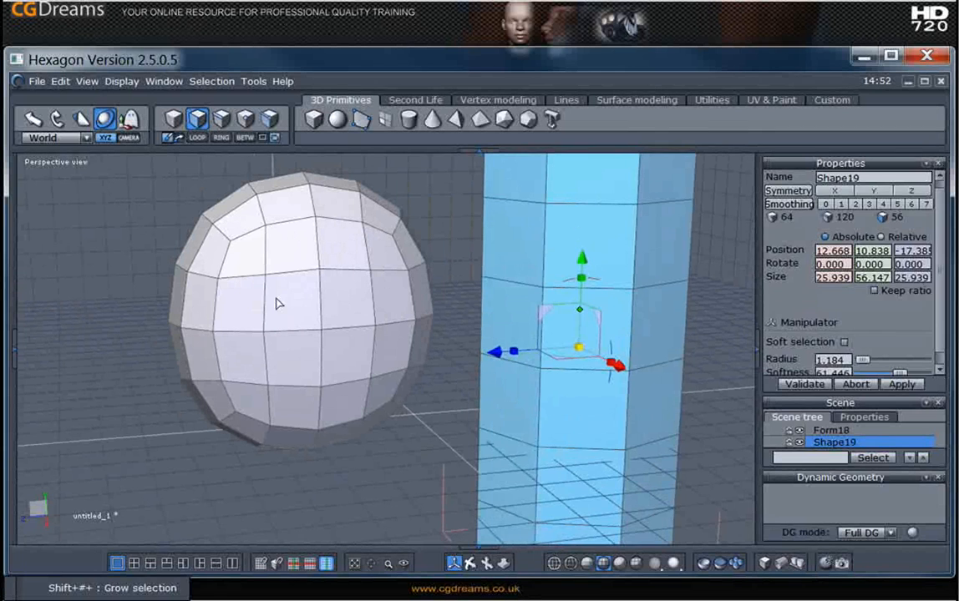
click(328, 493)
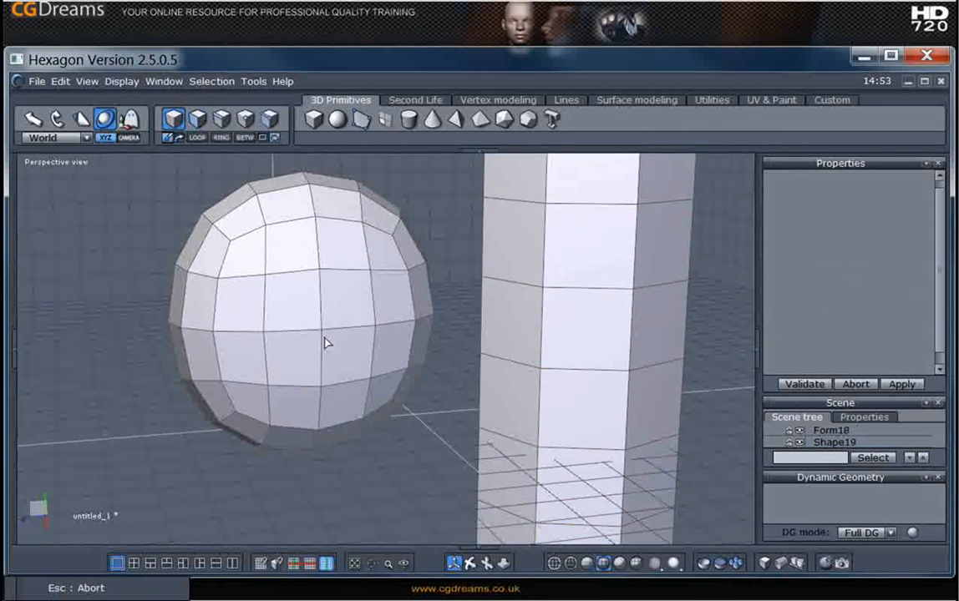
click(197, 120)
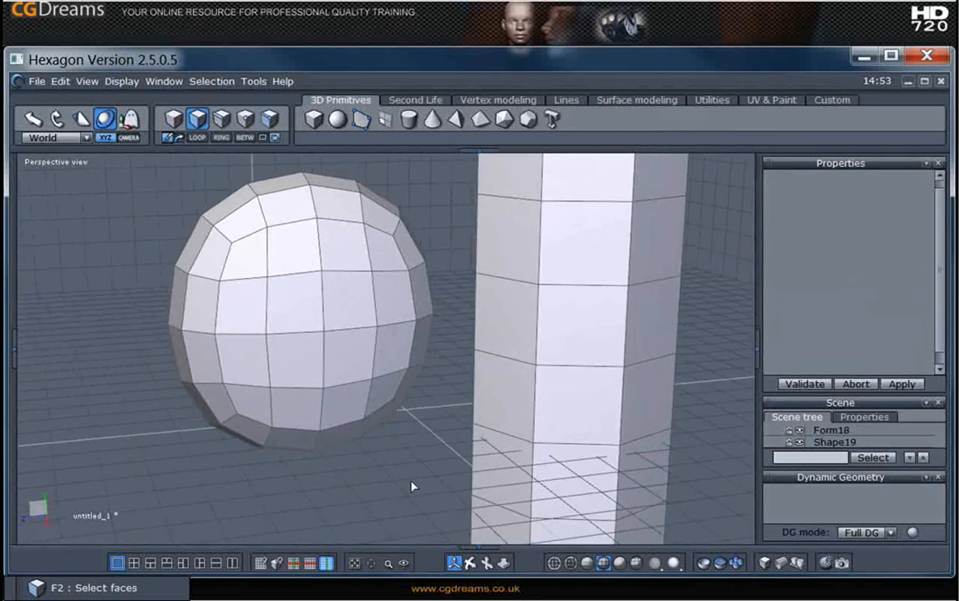
middle_drag(411, 487, 380, 434)
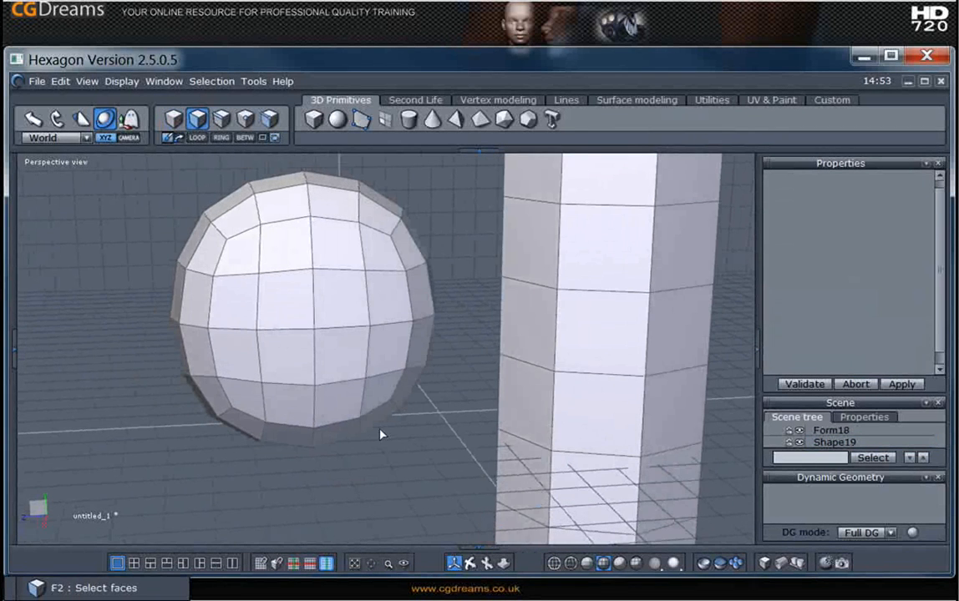
key(F1)
click(332, 306)
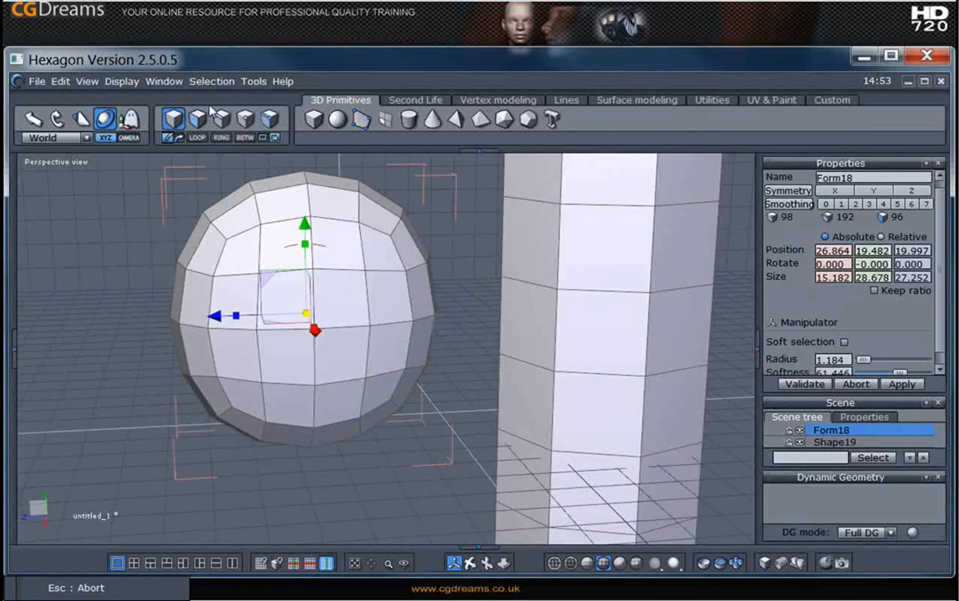
click(204, 117)
- Select the four central faces on the sphere-like form's front as a two-by-two block
click(341, 307)
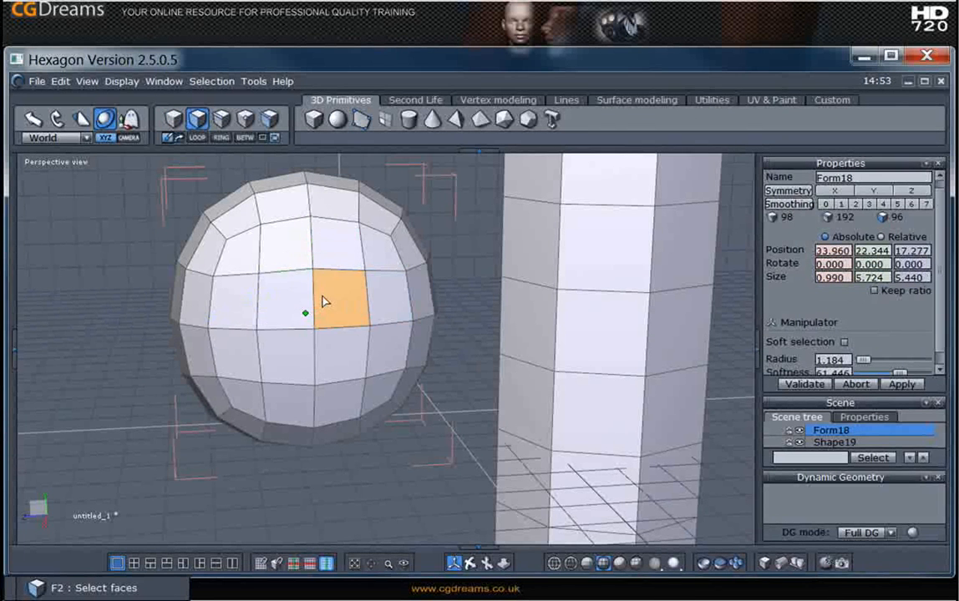
shift+click(288, 303)
shift+click(296, 342)
shift+click(350, 362)
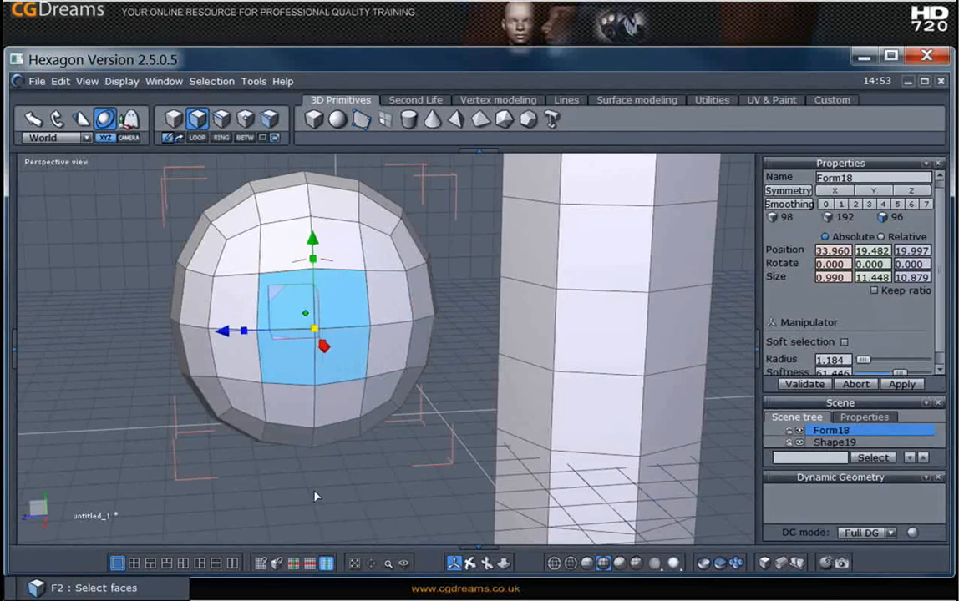
right_drag(315, 497, 342, 496)
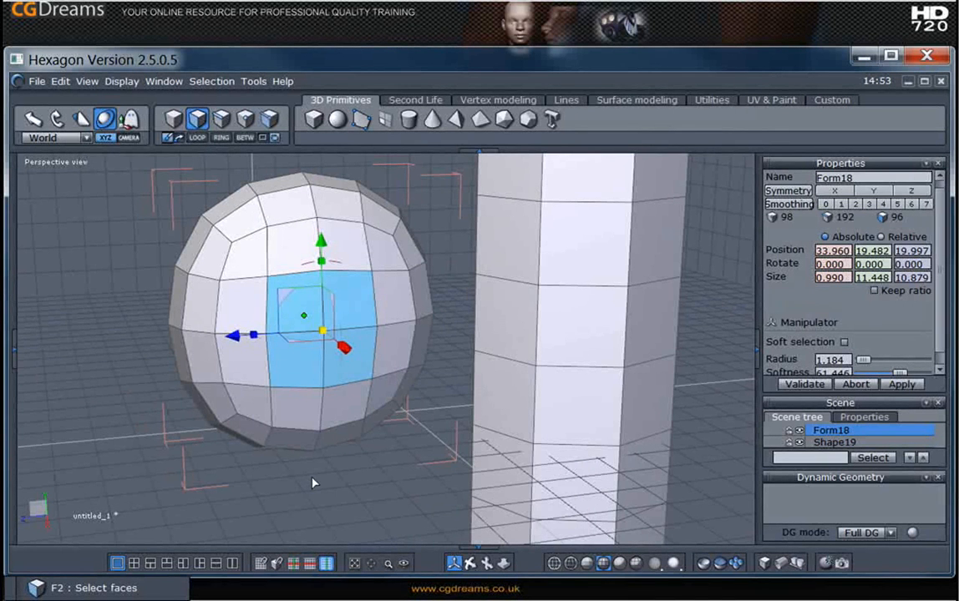
right_drag(313, 481, 342, 497)
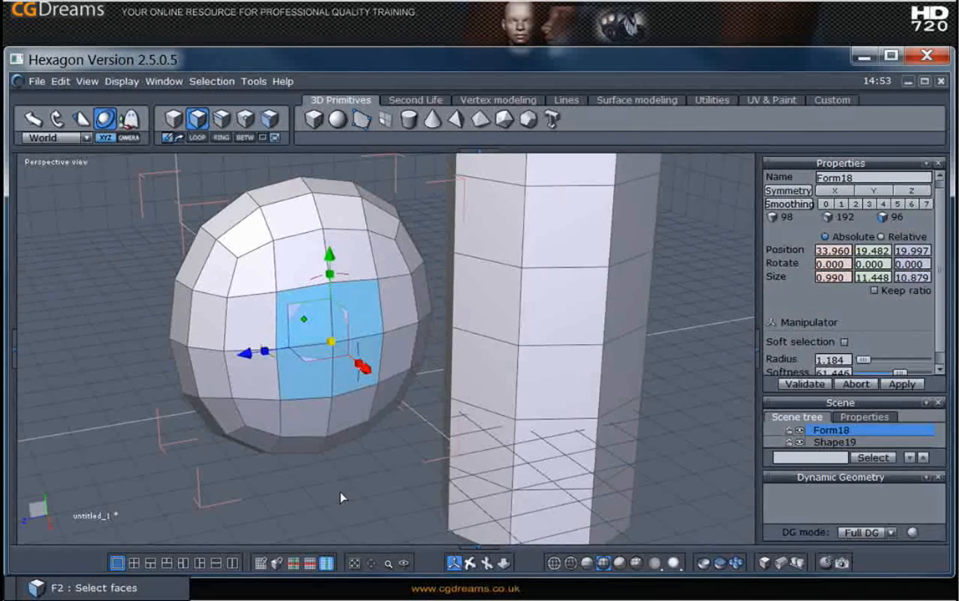
- Invert the face selection on the sphere-like form, and clear it after viewing the result
key(i)
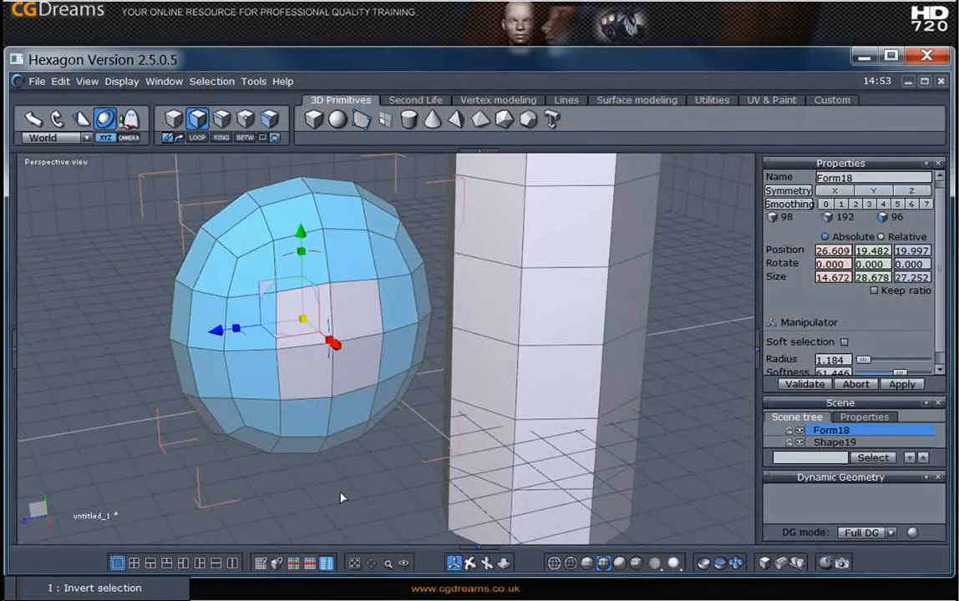
right_drag(340, 499, 356, 498)
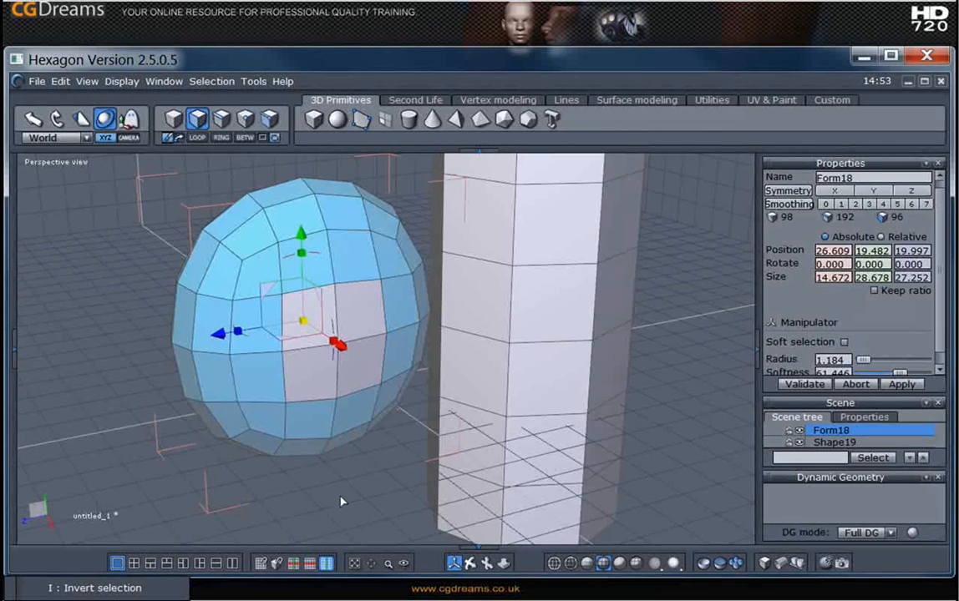
right_drag(342, 501, 257, 479)
click(333, 485)
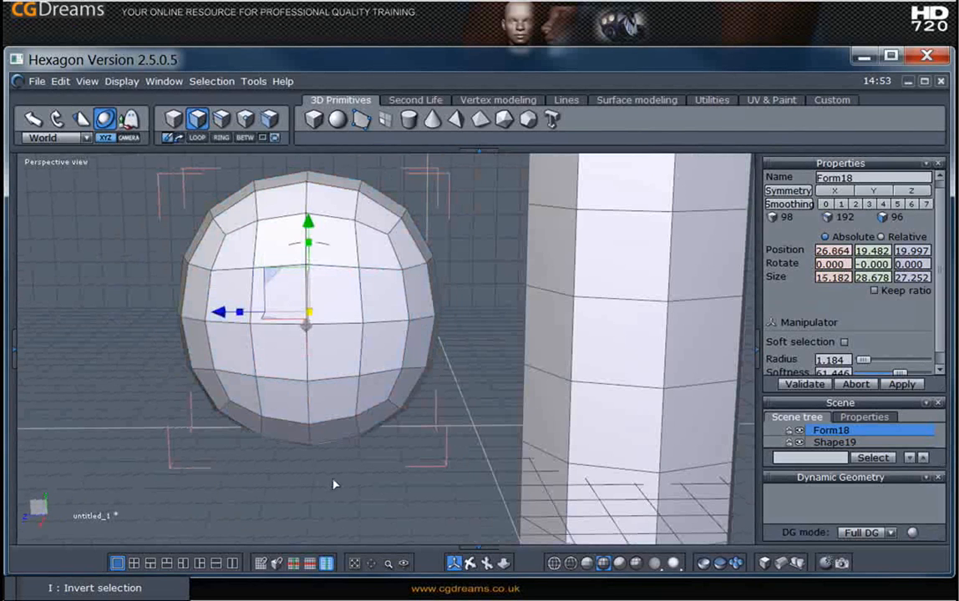
- Select six faces one by one as a block three wide and two high on the form's front, and clear the selection
right_drag(332, 480, 351, 483)
click(359, 290)
shift+click(267, 306)
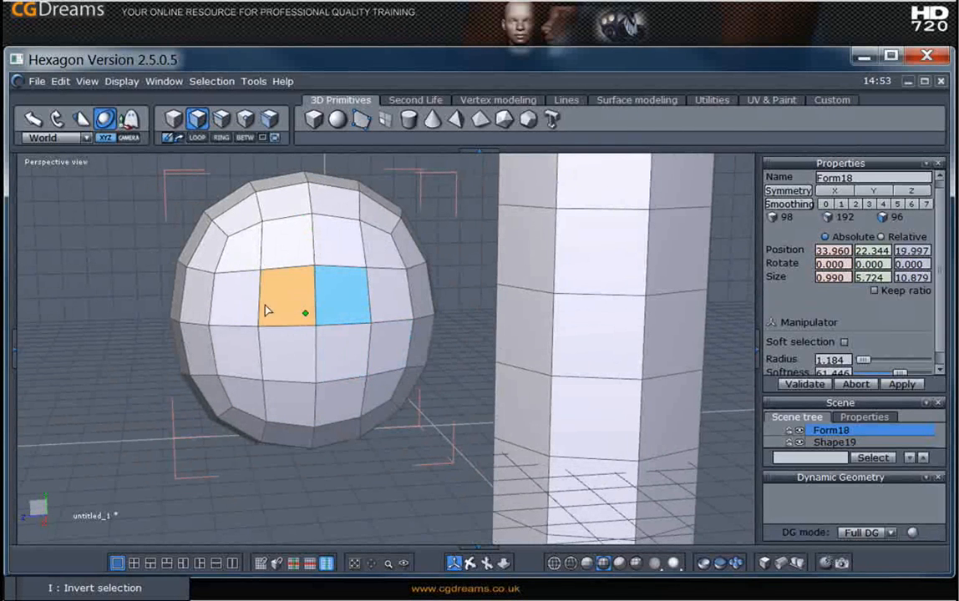
shift+click(238, 303)
shift+click(240, 356)
shift+click(297, 360)
shift+click(340, 357)
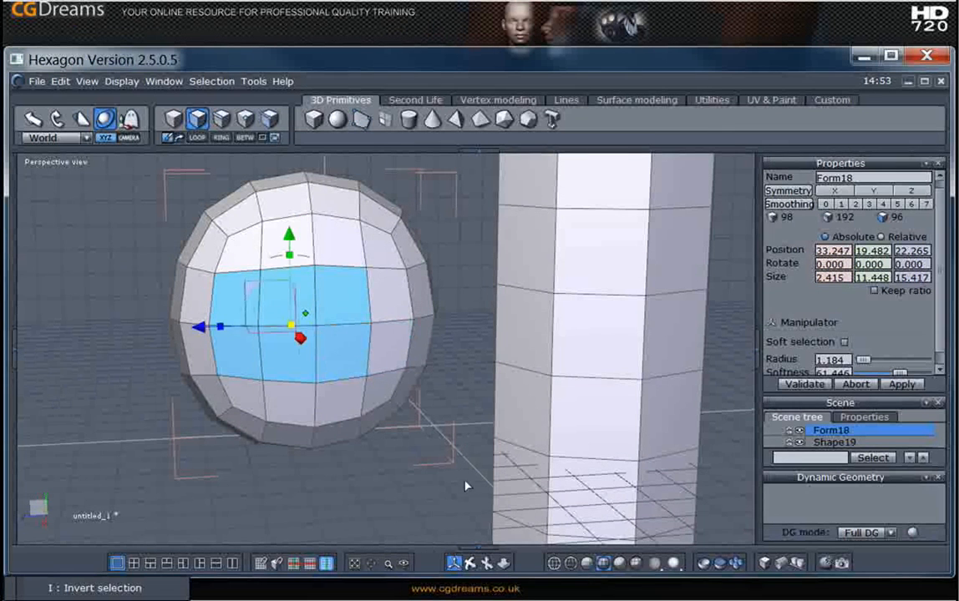
click(465, 486)
- In edge selection, pick four connected edges along the upper and right border of the central face block, and clear them
click(220, 117)
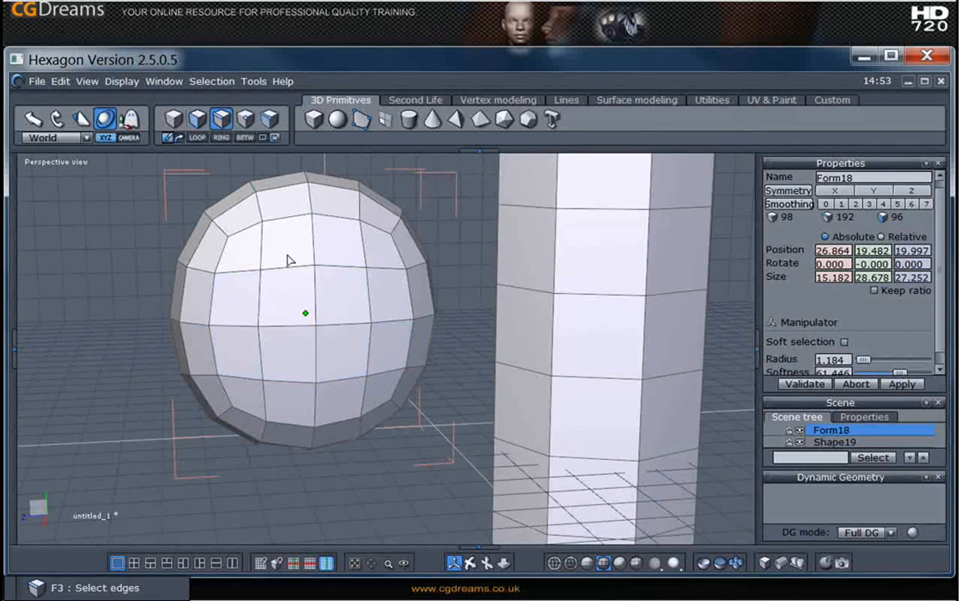
click(290, 270)
shift+click(343, 269)
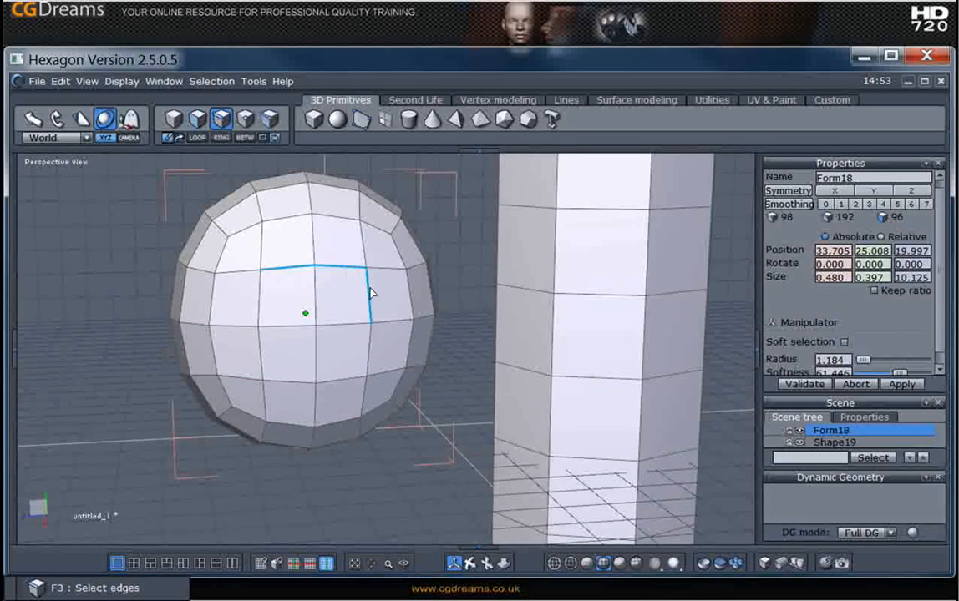
shift+click(370, 296)
shift+click(372, 355)
click(393, 440)
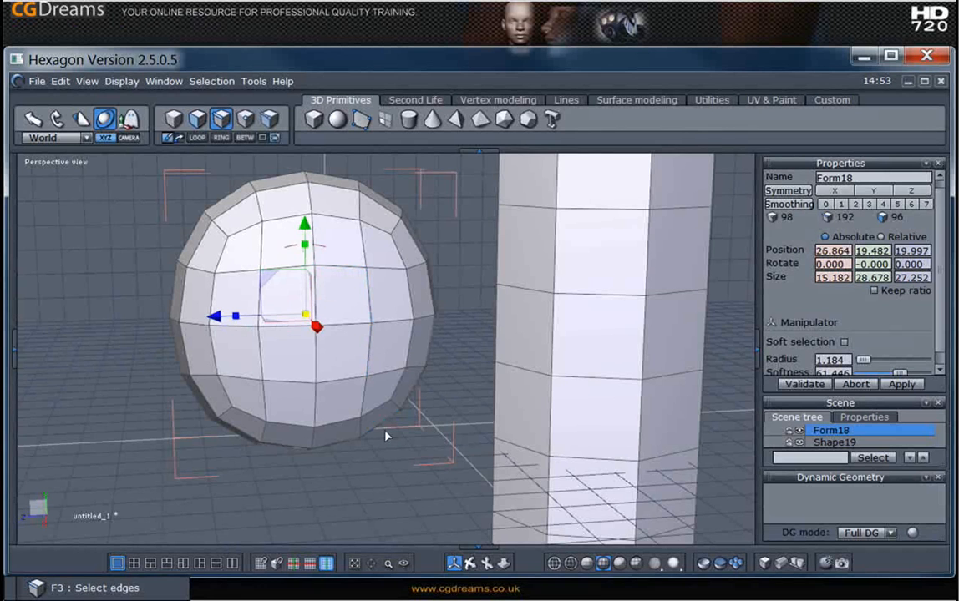
- Sweep-select the block of faces three wide and two high on the form's front, and convert its borders to an edge selection
click(197, 119)
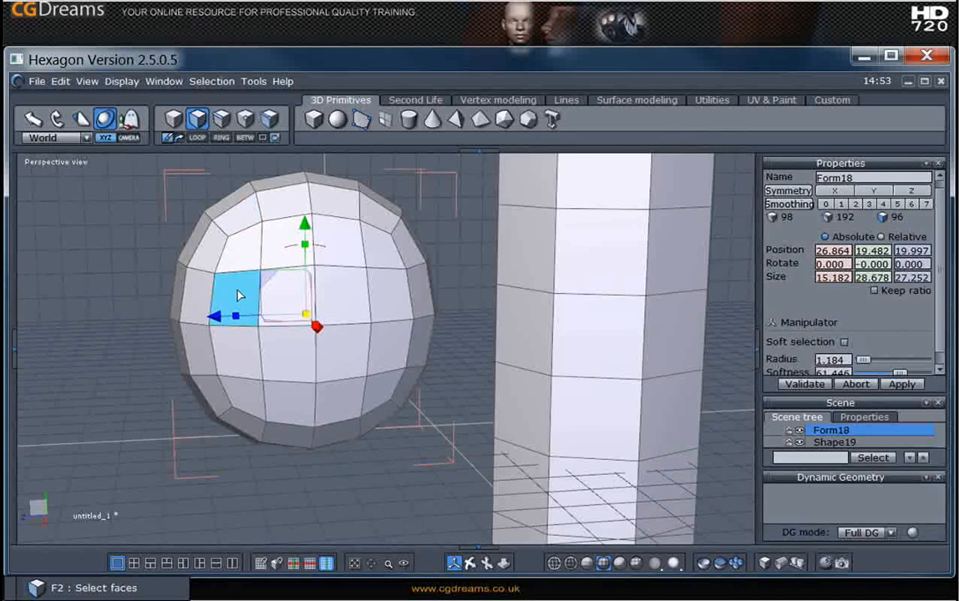
drag(240, 296, 343, 289)
drag(347, 352, 251, 353)
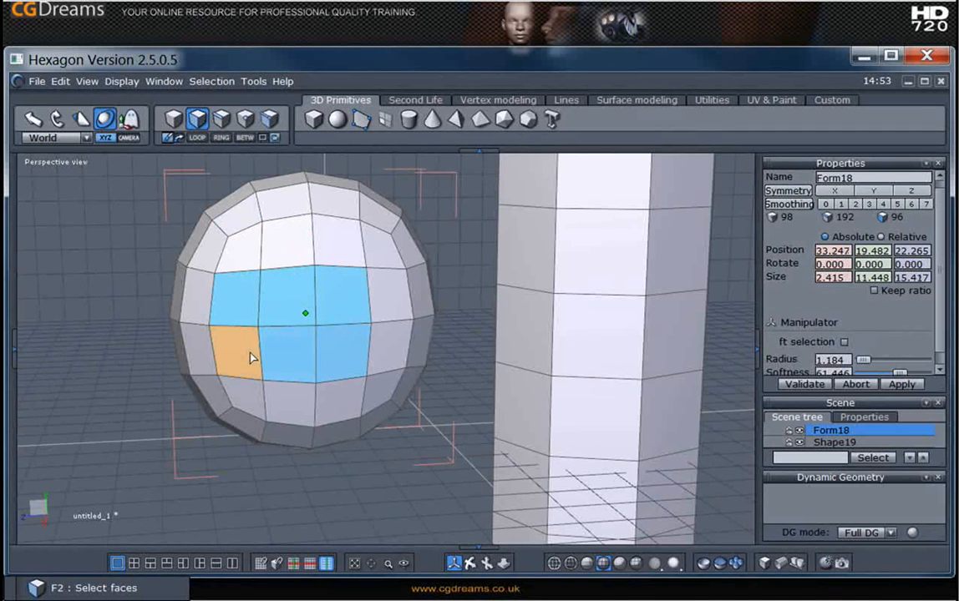
key(b)
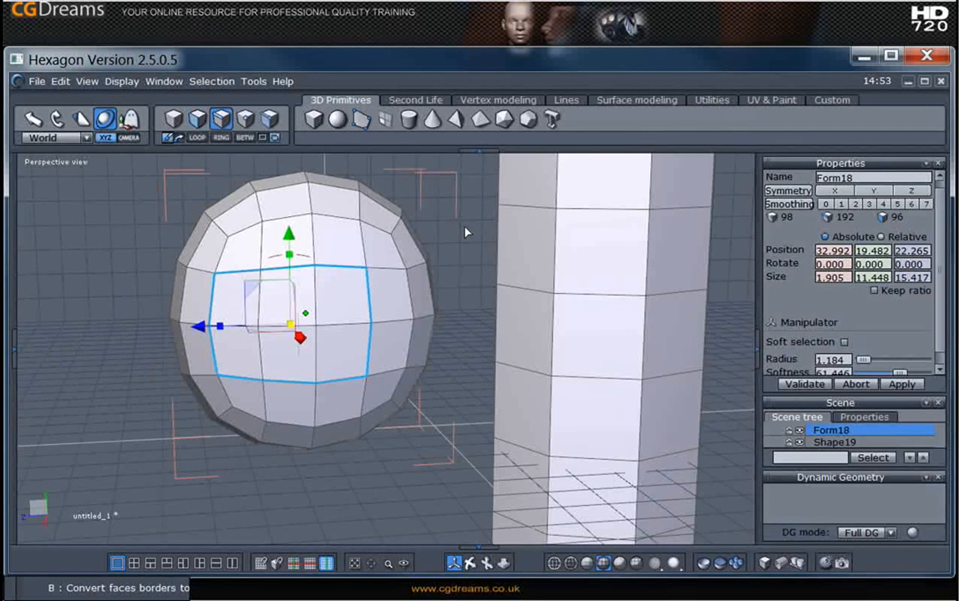
- Hide a block of faces on the sphere-like form's front in face selection, and show the hidden faces again
key(F2)
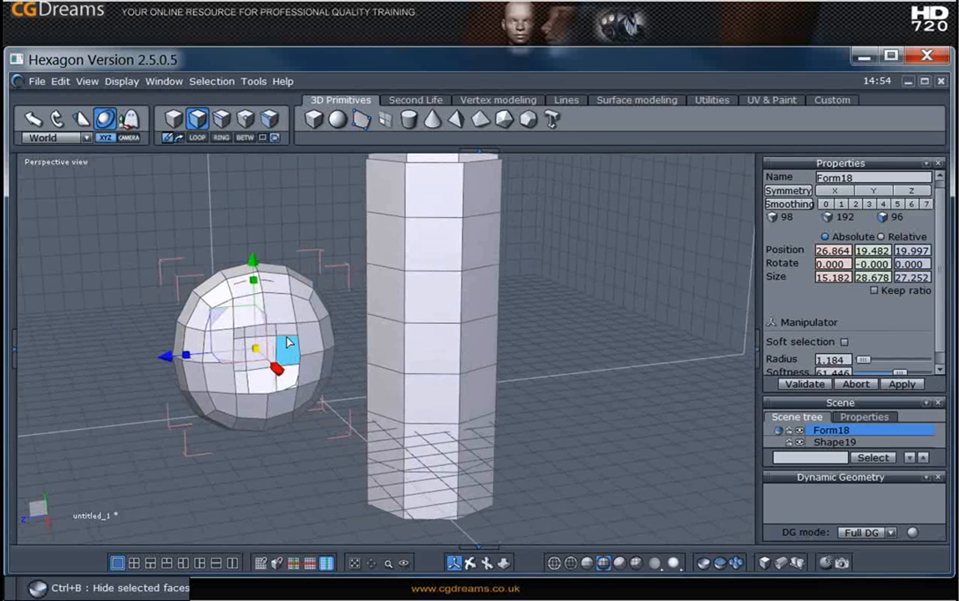
scroll(286, 342, up, 4)
middle_drag(297, 407, 355, 440)
click(349, 377)
scroll(351, 378, down, 3)
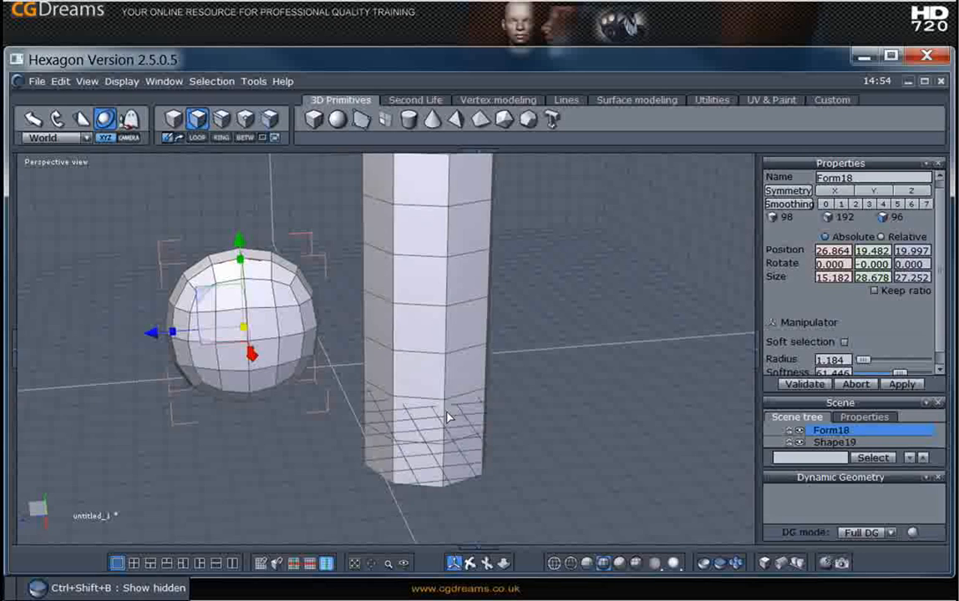
- Select a block of four faces, two wide and two high, on the sphere-like form's front and hide them
click(266, 355)
shift+click(241, 359)
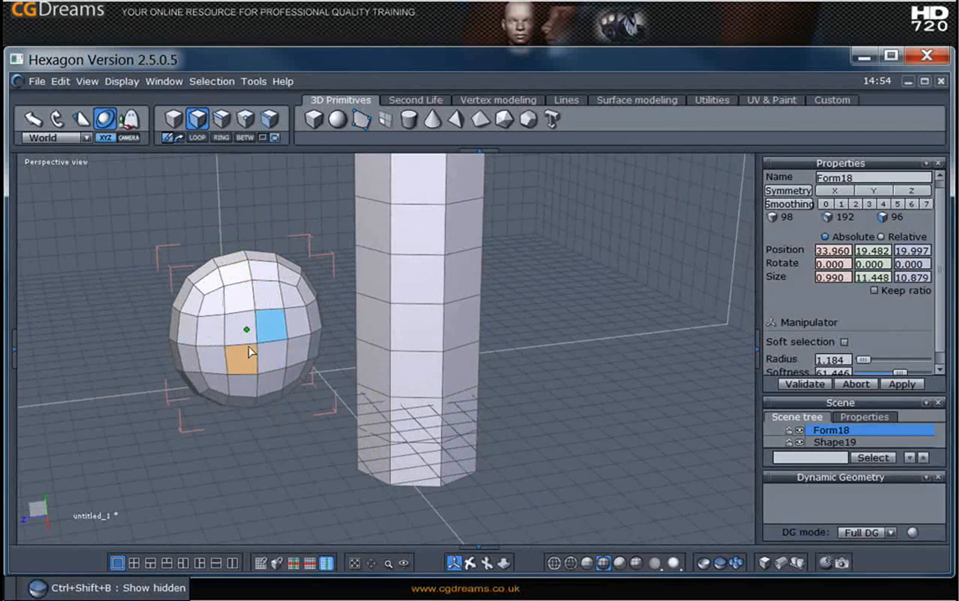
shift+click(244, 333)
shift+click(265, 360)
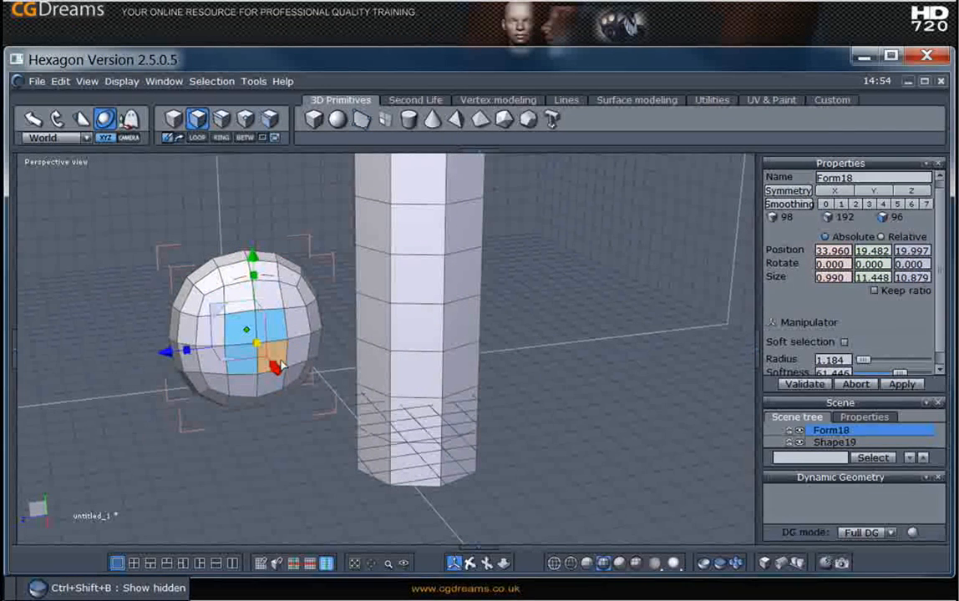
click(706, 566)
middle_drag(488, 398, 437, 354)
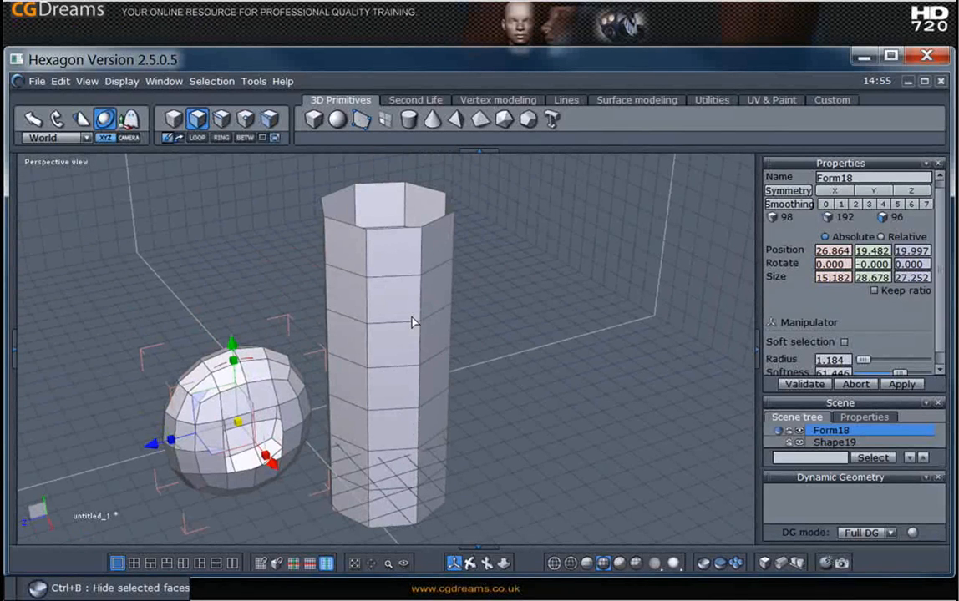
- Switch to the cylinder, select a block of faces two wide and two high on its upper side, and hide them
key(Escape)
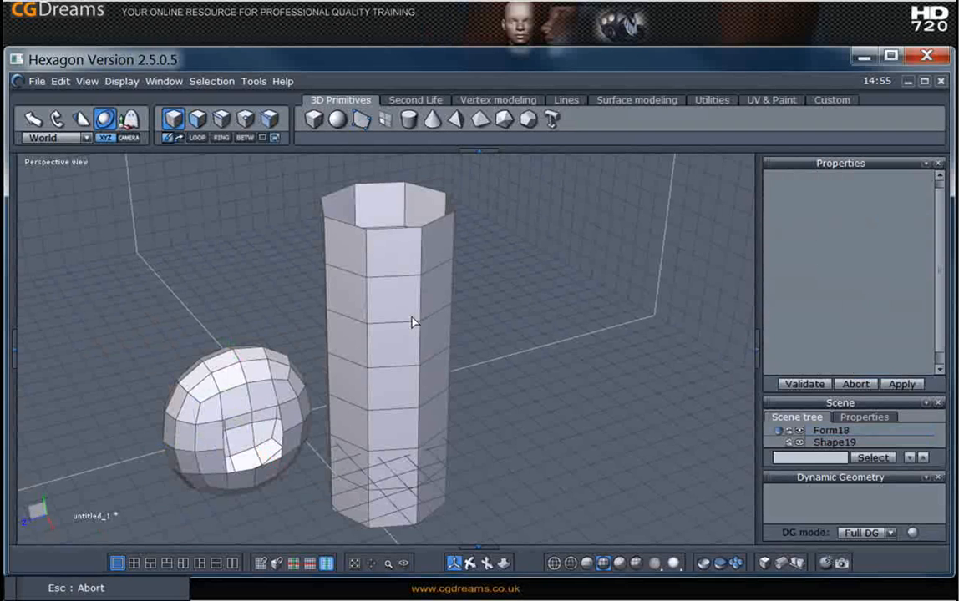
click(412, 322)
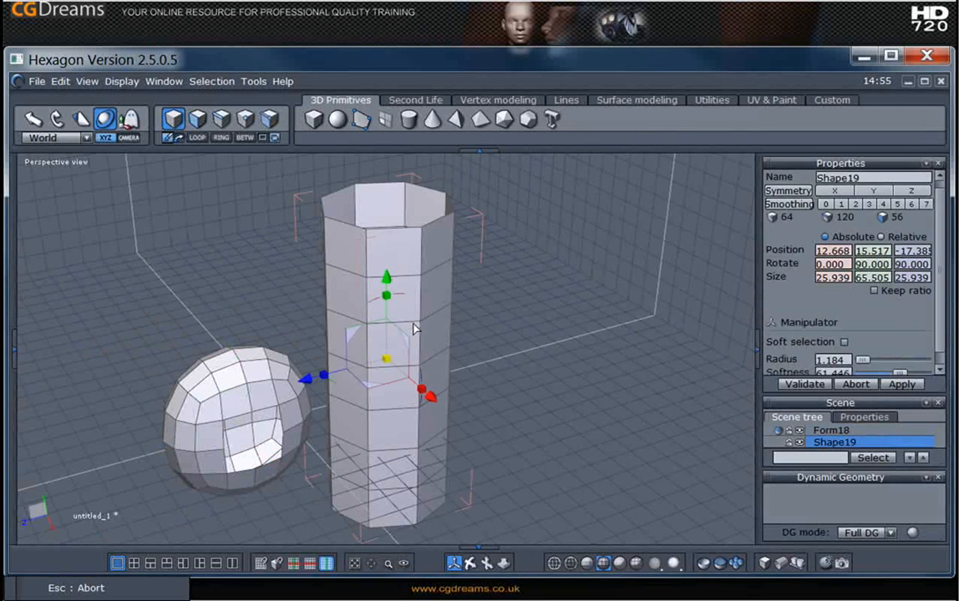
click(197, 118)
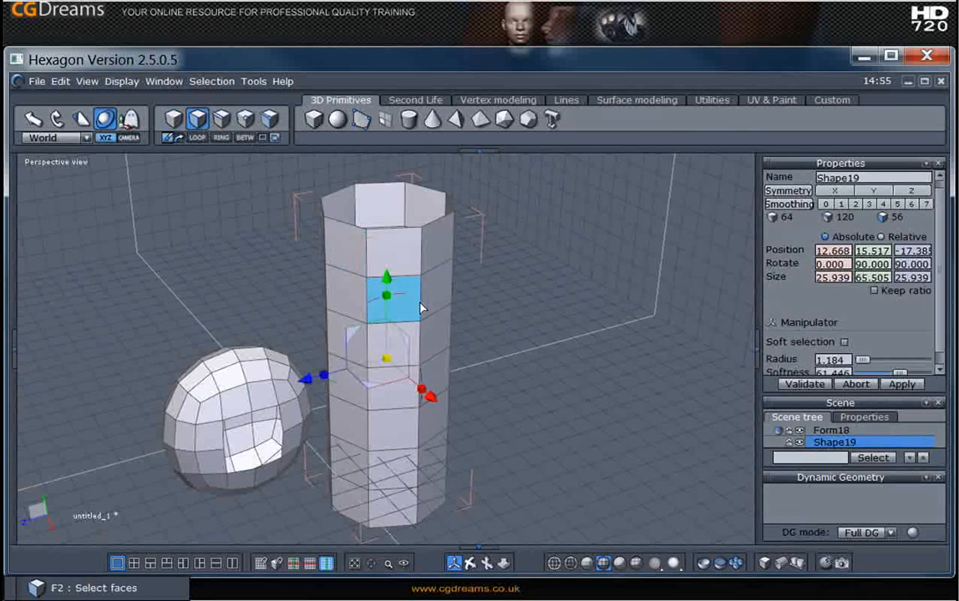
click(430, 296)
shift+click(402, 300)
shift+click(437, 337)
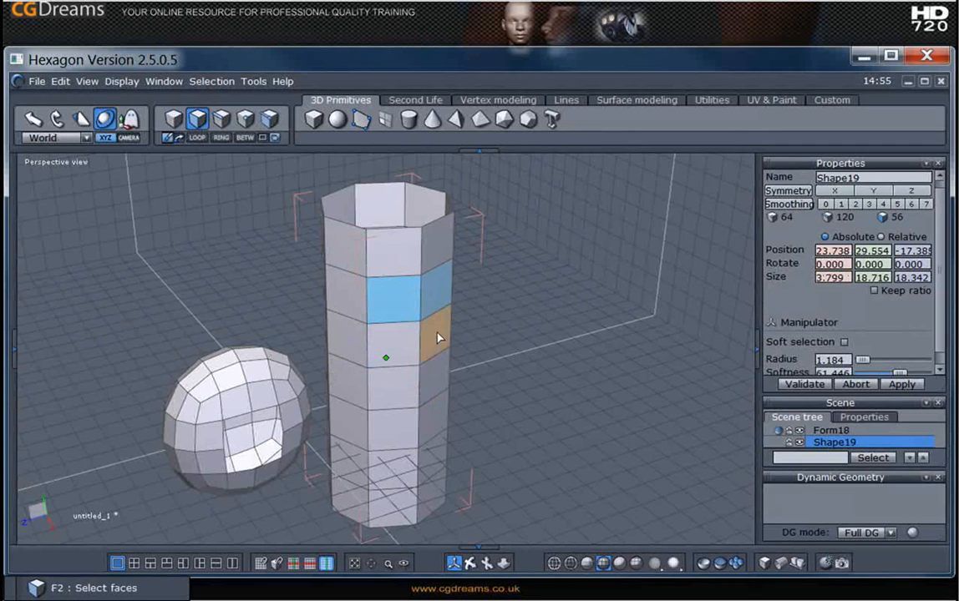
shift+click(407, 355)
middle_drag(639, 473, 588, 482)
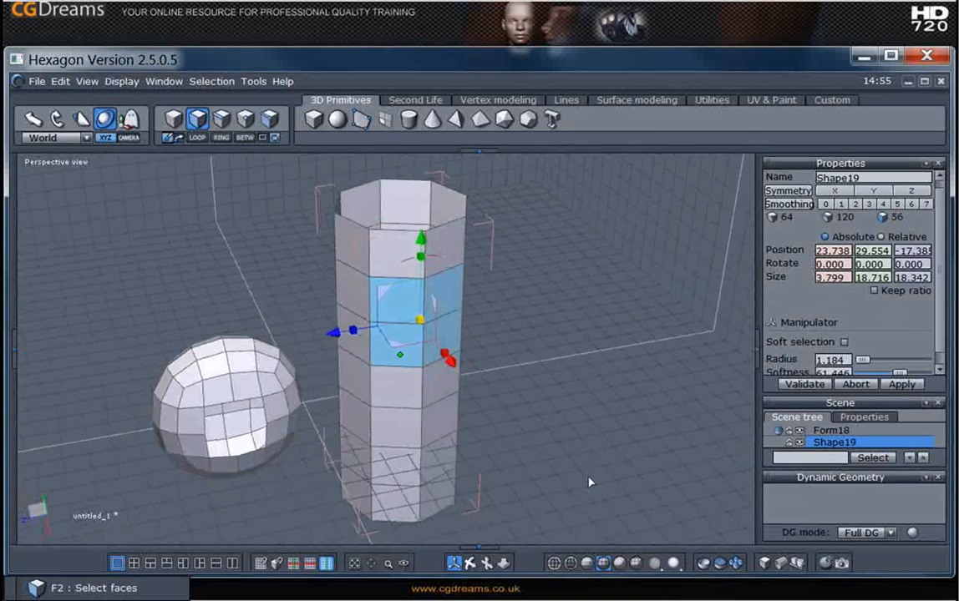
click(717, 564)
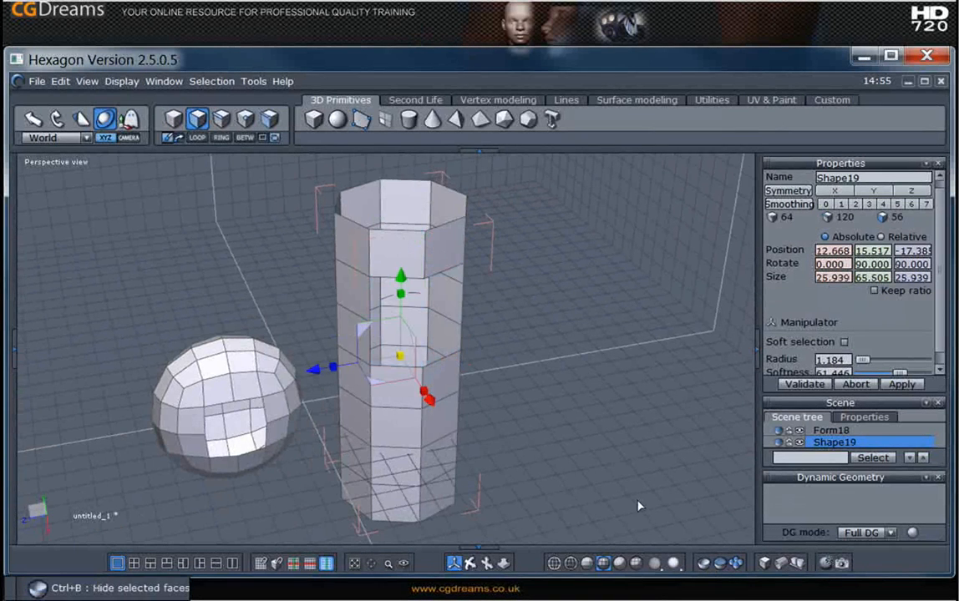
middle_drag(637, 507, 516, 336)
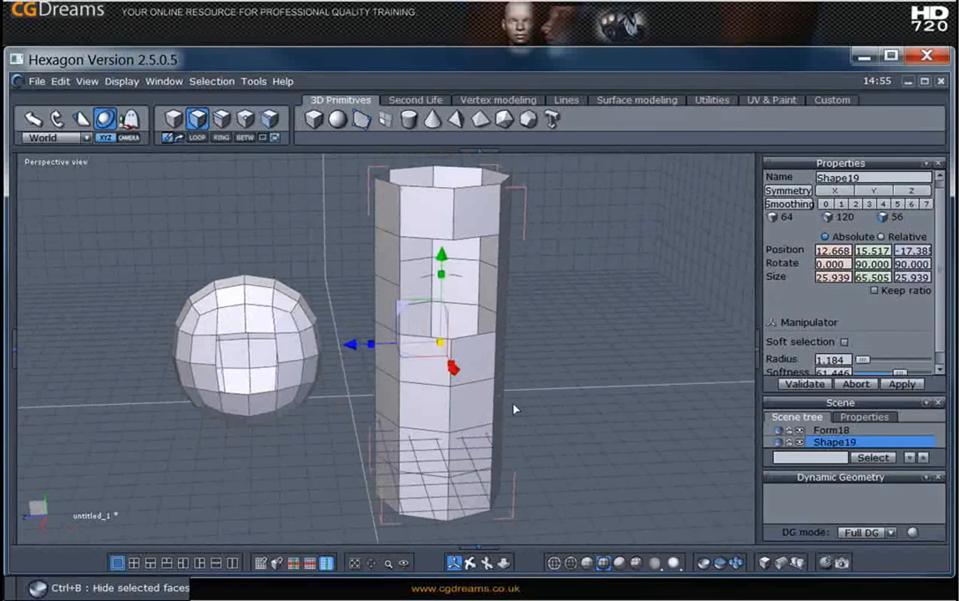
- Select the whole sphere-like form instead of the cylinder and show only its hidden faces
key(Escape)
click(260, 308)
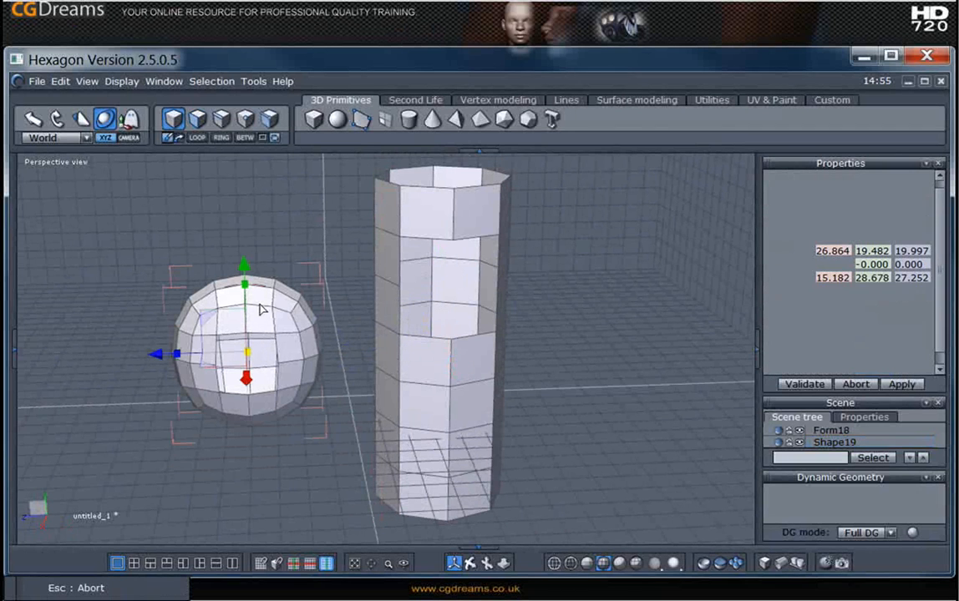
click(723, 567)
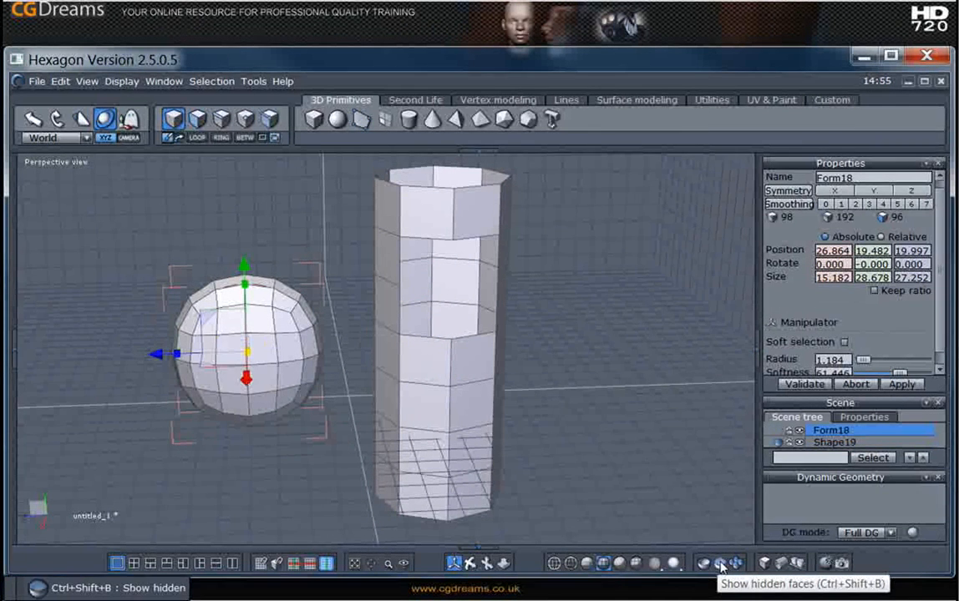
mouse_move(374, 484)
middle_down()
mouse_move(336, 472)
mouse_move(381, 482)
middle_up()
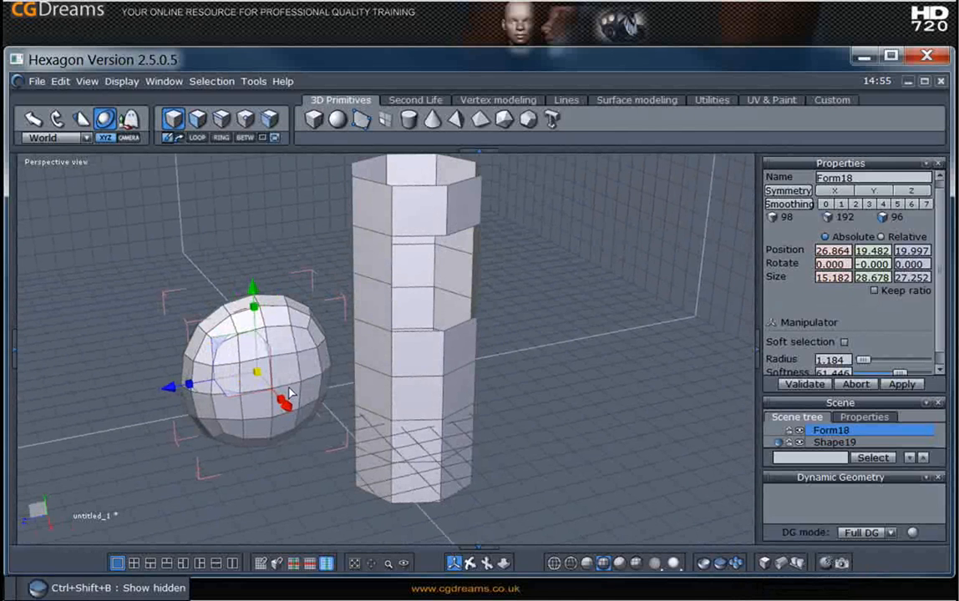
scroll(283, 378, up, 2)
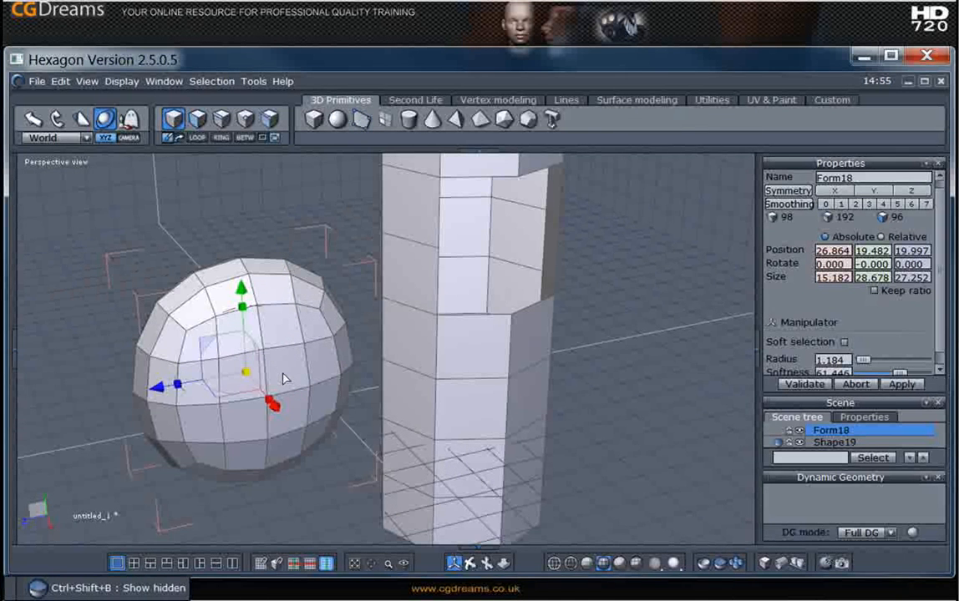
- Undo showing the hidden faces on the sphere-like form
key(ctrl+z)
key(ctrl+z)
key(ctrl+z)
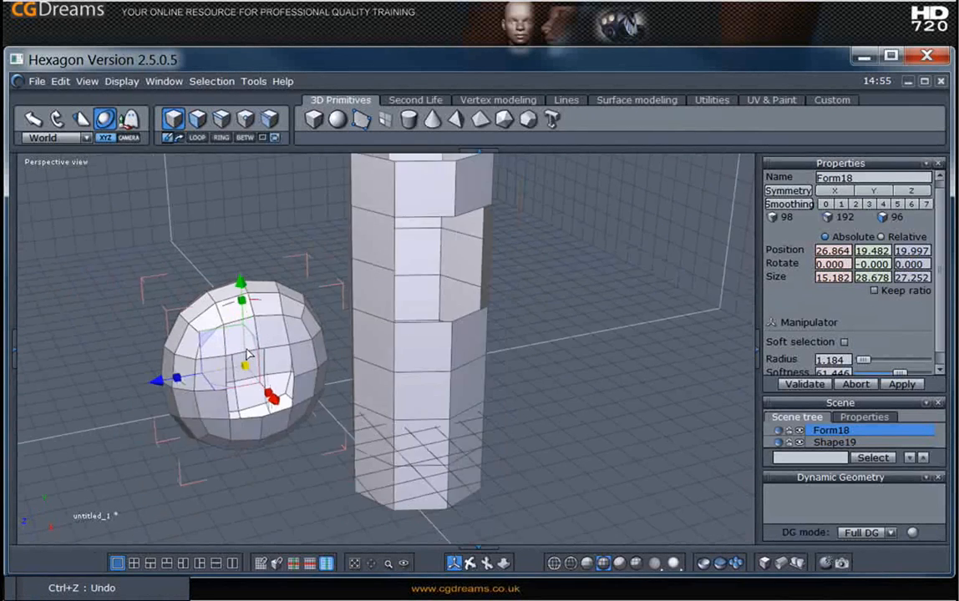
key(ctrl+z)
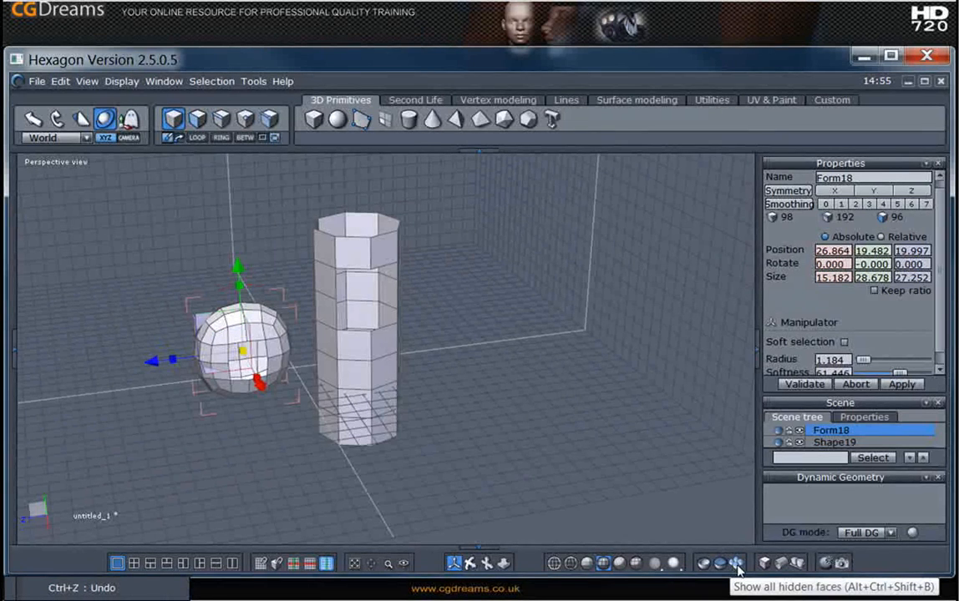
- Show all hidden faces on both the sphere-like form and the cylinder at once
middle_drag(503, 376, 408, 401)
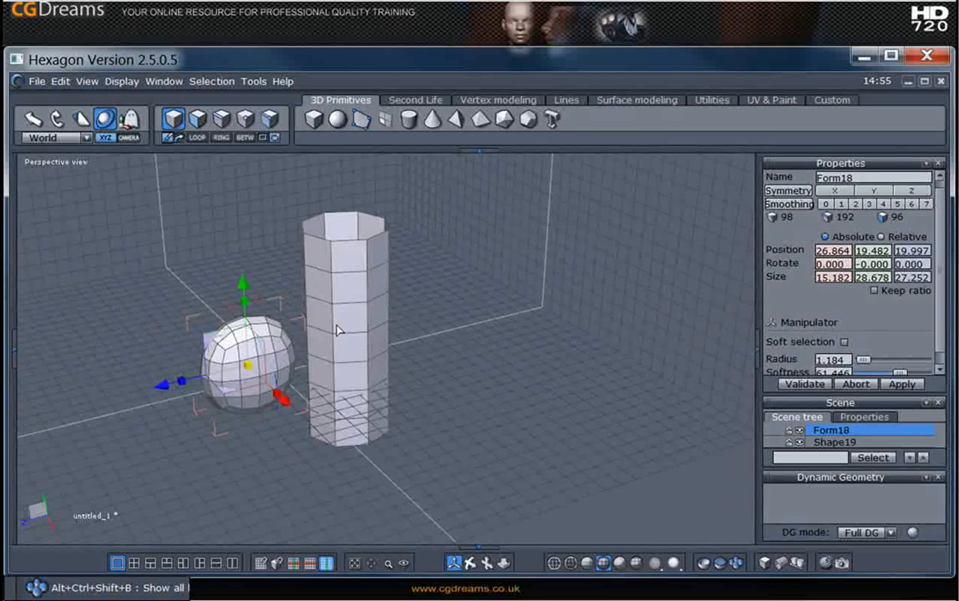
scroll(336, 329, up, 3)
scroll(336, 330, down, 2)
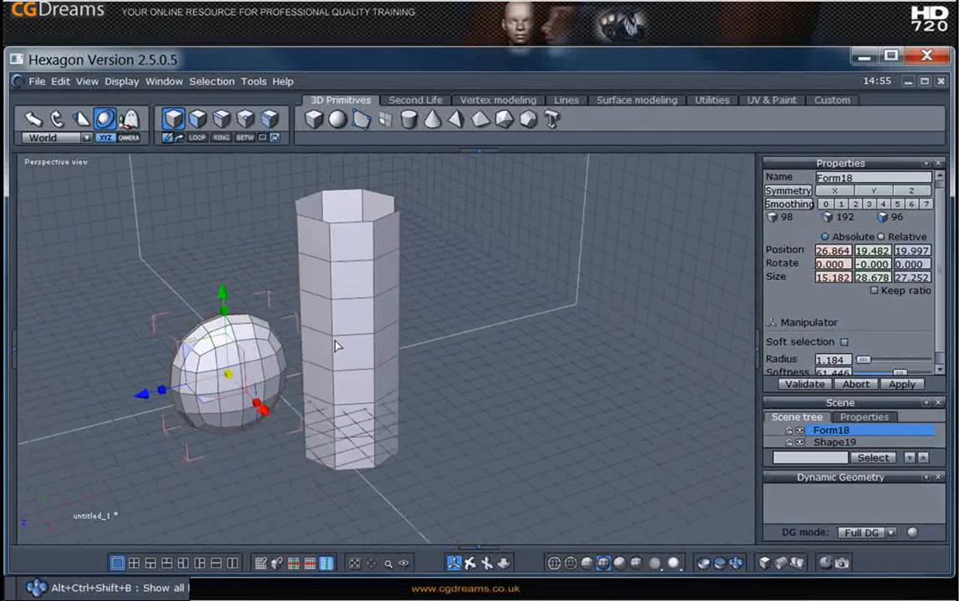
middle_drag(335, 346, 301, 404)
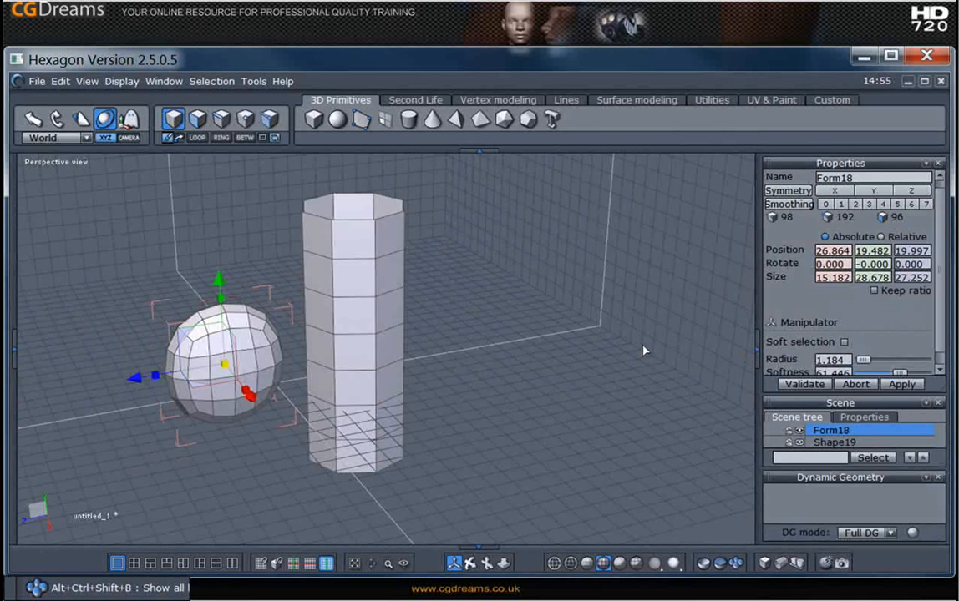
- Show only the selected sphere-like form, isolating it from the cylinder
key(ctrl+shift+i)
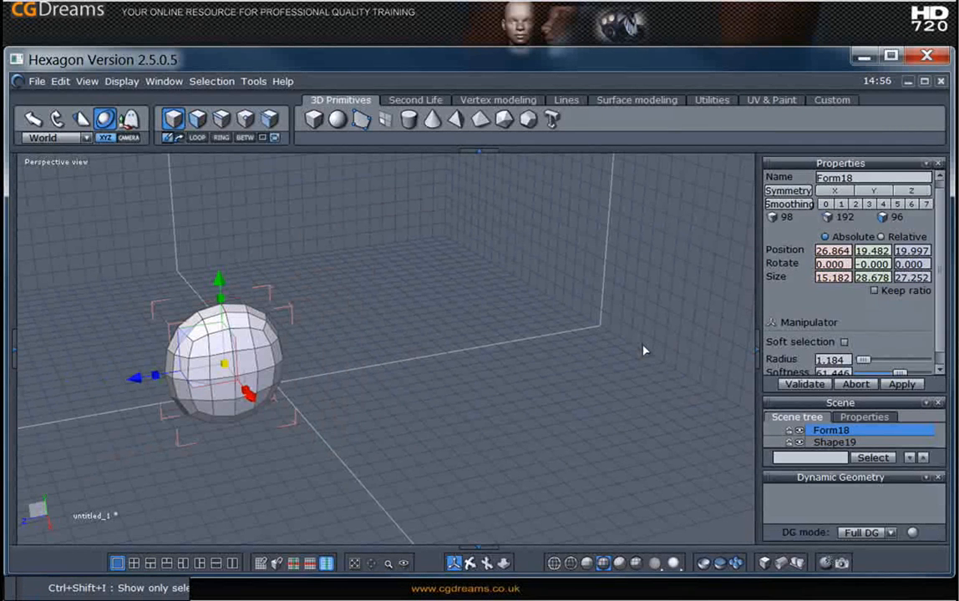